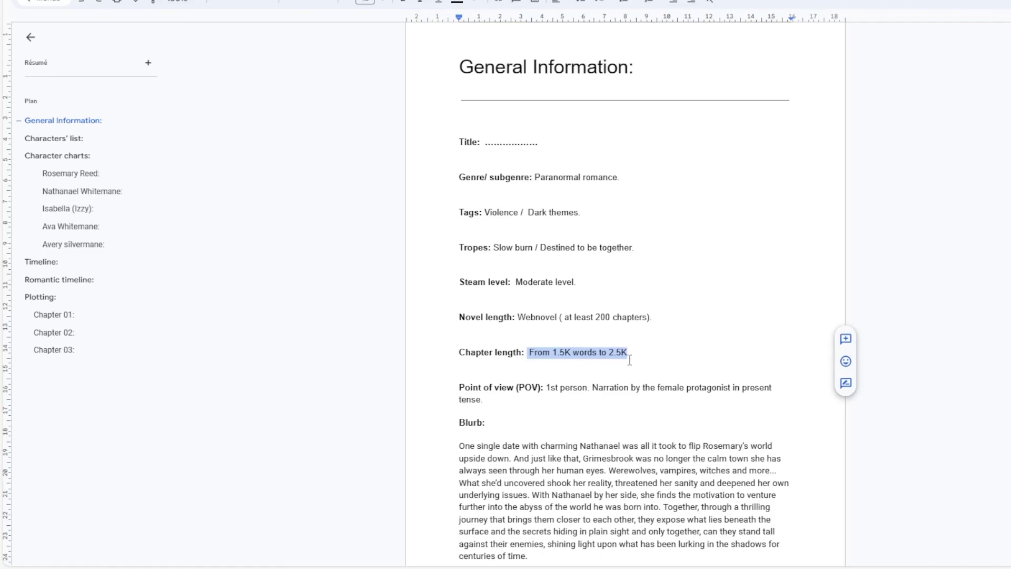
# Review the chapter length, point of view and blurb entries in the General Information section
pyautogui.click(630, 360)
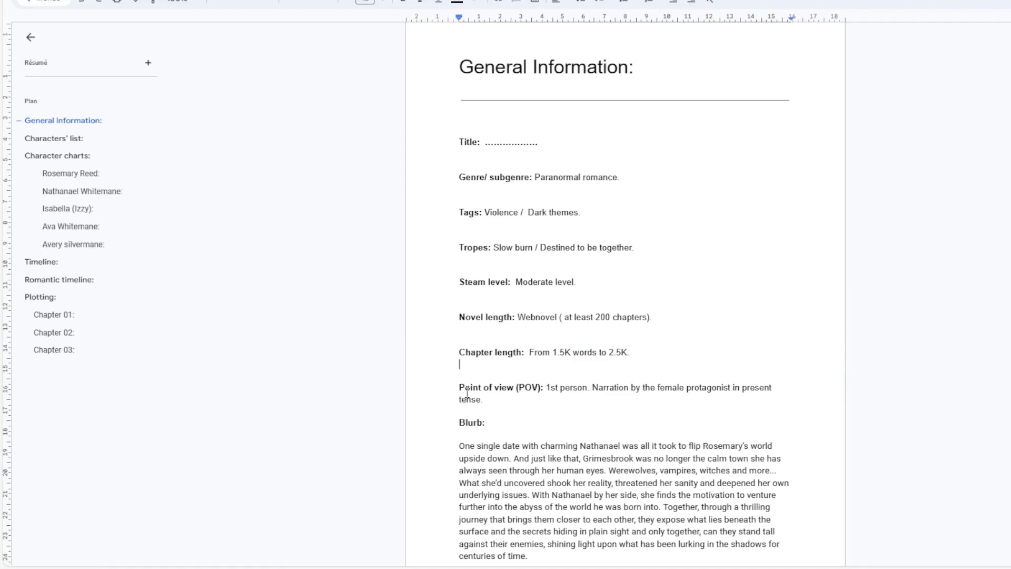
pyautogui.moveTo(547, 388); pyautogui.dragTo(429, 387)
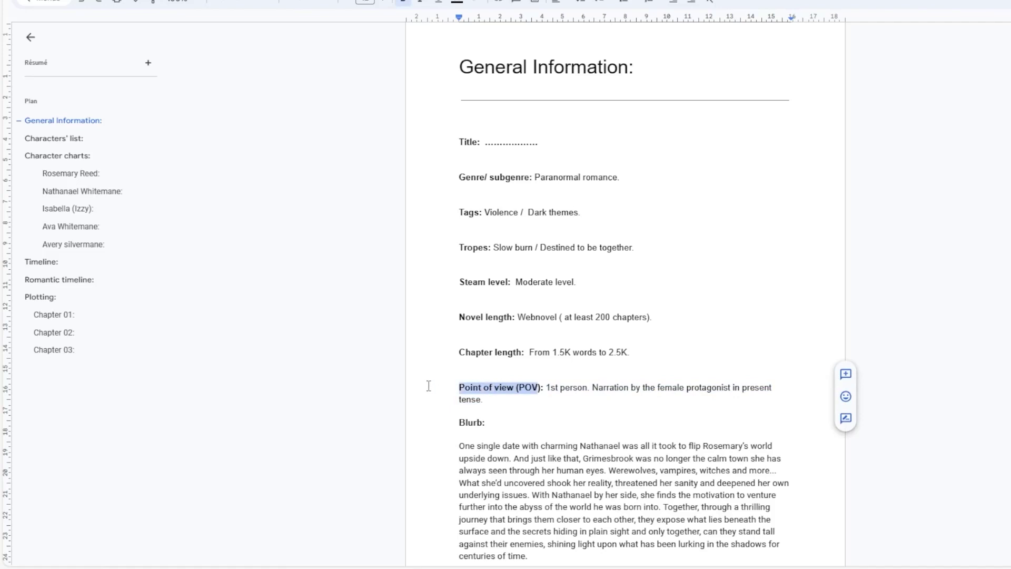
pyautogui.click(429, 386)
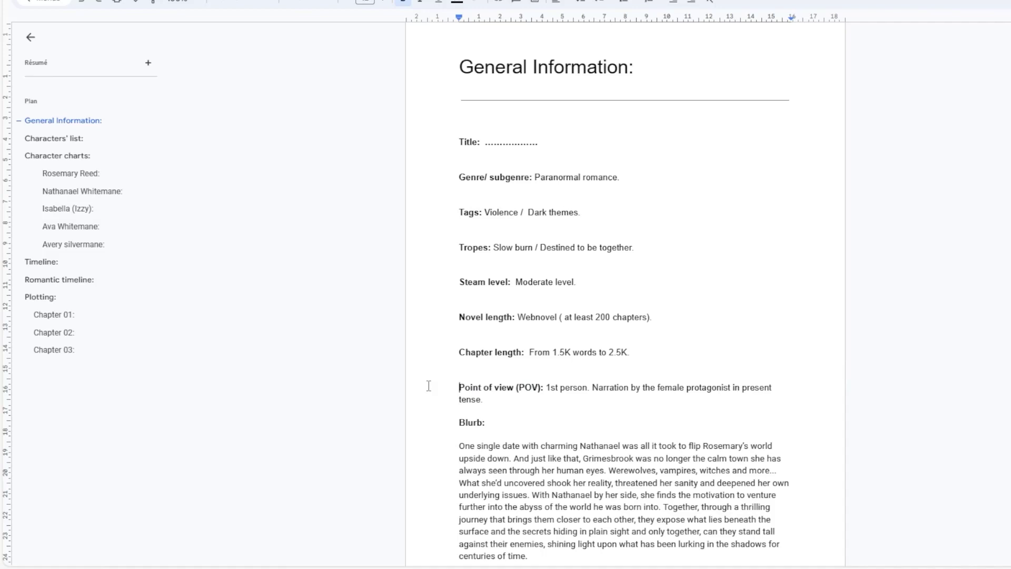
pyautogui.moveTo(459, 422); pyautogui.dragTo(484, 429)
pyautogui.click(484, 428)
# Go to the Characters' list and examine the Relevance heading, the Main Characters cell and the Protagonists + Antagonists group
pyautogui.moveTo(78, 121)
pyautogui.click(68, 140)
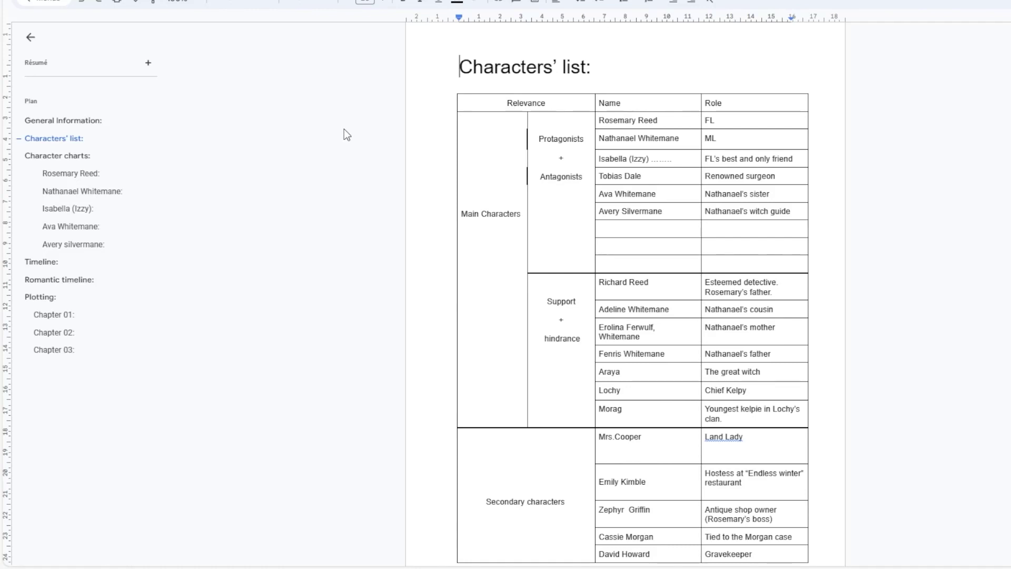
pyautogui.click(508, 103)
pyautogui.moveTo(508, 102); pyautogui.dragTo(551, 104)
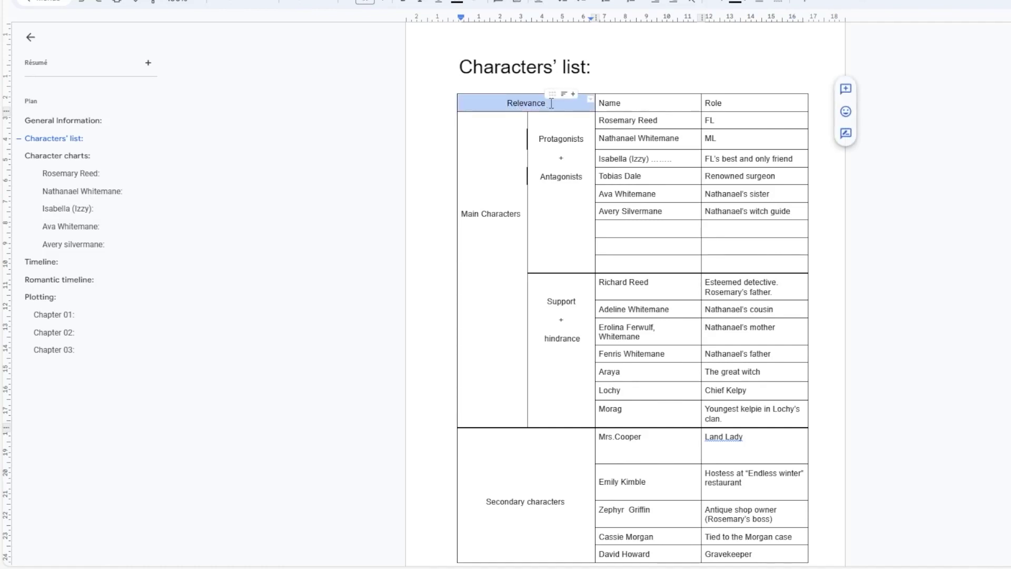
pyautogui.click(551, 103)
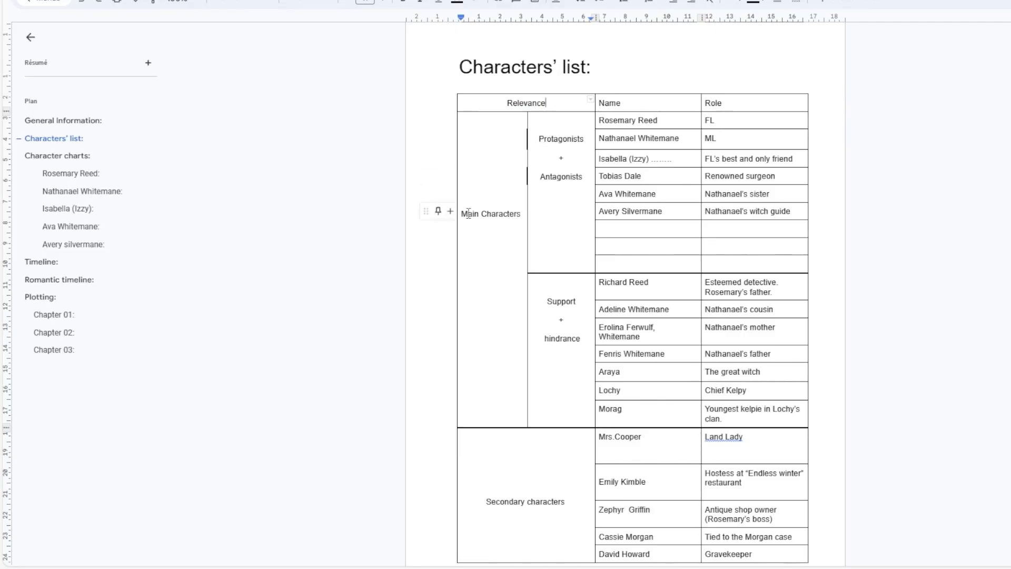
pyautogui.moveTo(461, 213); pyautogui.dragTo(522, 213)
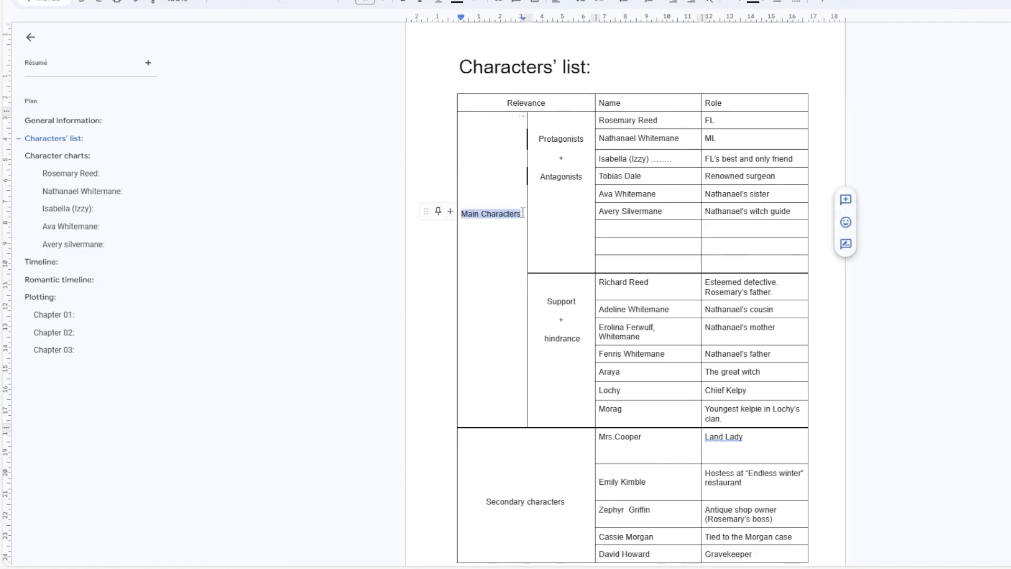
pyautogui.click(549, 168)
pyautogui.moveTo(528, 141); pyautogui.dragTo(550, 142)
pyautogui.moveTo(530, 144); pyautogui.dragTo(588, 186)
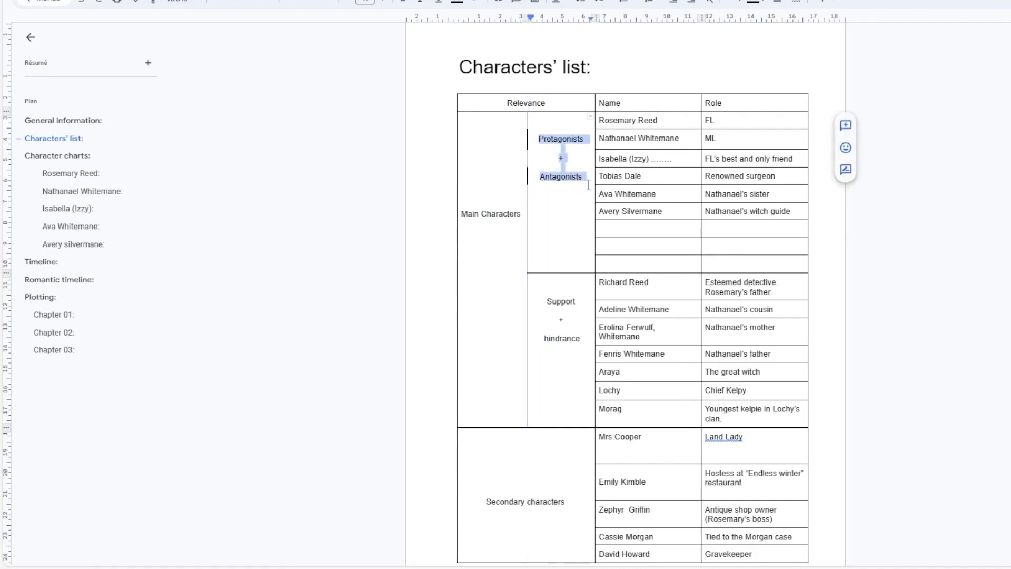
pyautogui.click(588, 186)
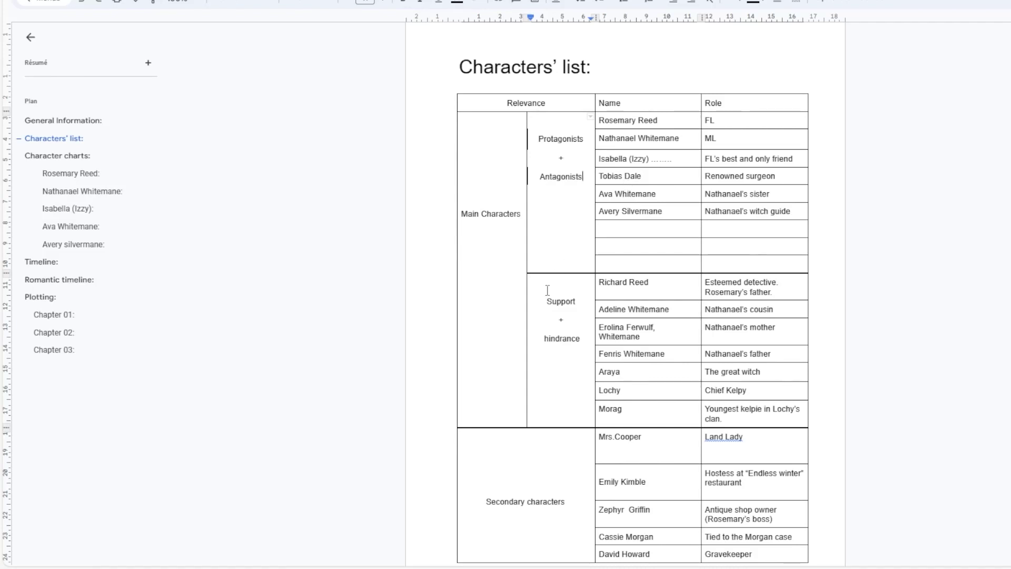
# Examine the Support + hindrance group and the Secondary characters section, including its first entry, in the Characters' list
pyautogui.moveTo(545, 301); pyautogui.dragTo(579, 340)
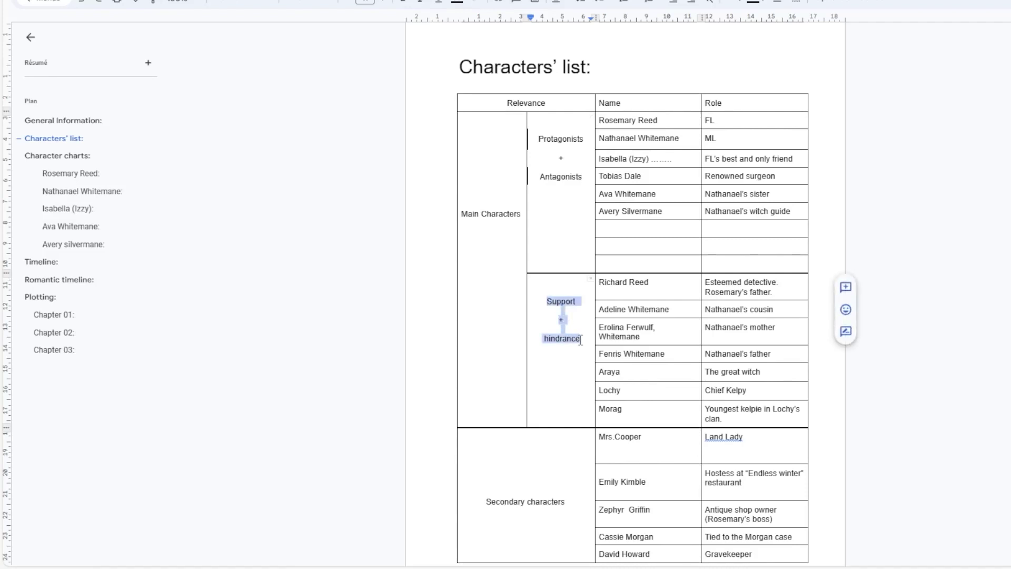
pyautogui.click(581, 340)
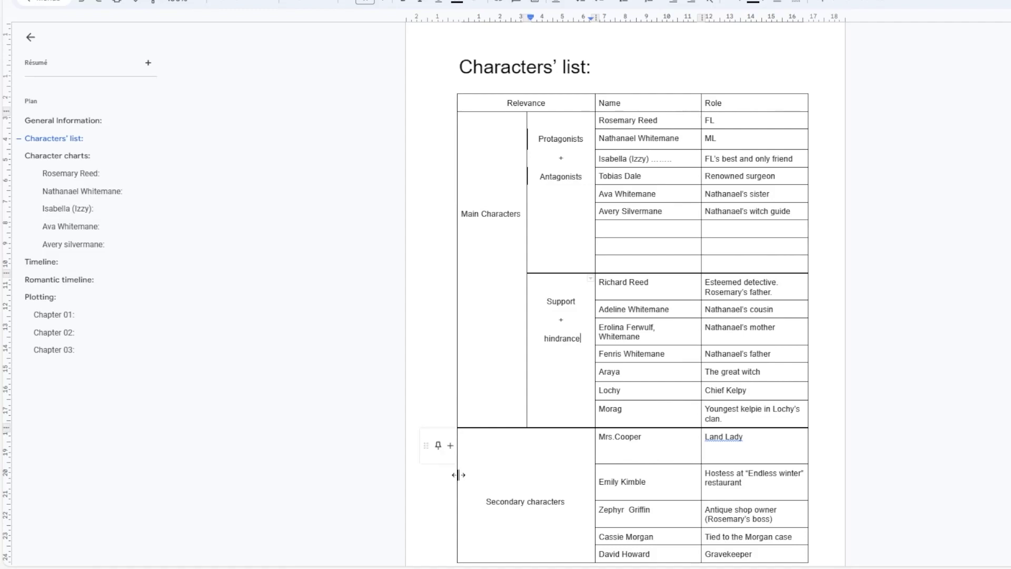
pyautogui.doubleClick(485, 501)
pyautogui.moveTo(534, 502); pyautogui.dragTo(582, 504)
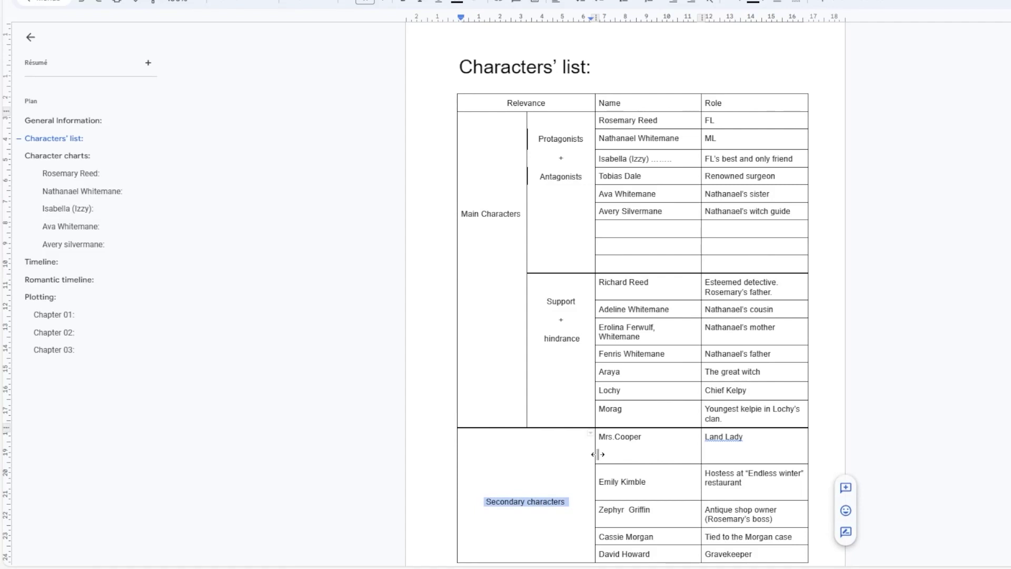
pyautogui.moveTo(605, 436); pyautogui.dragTo(647, 433)
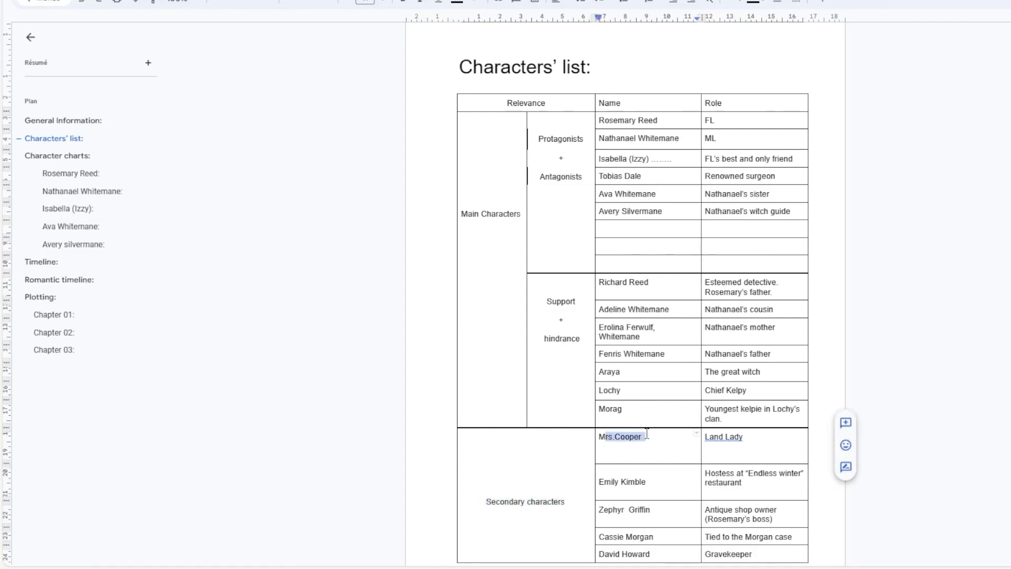
pyautogui.click(647, 433)
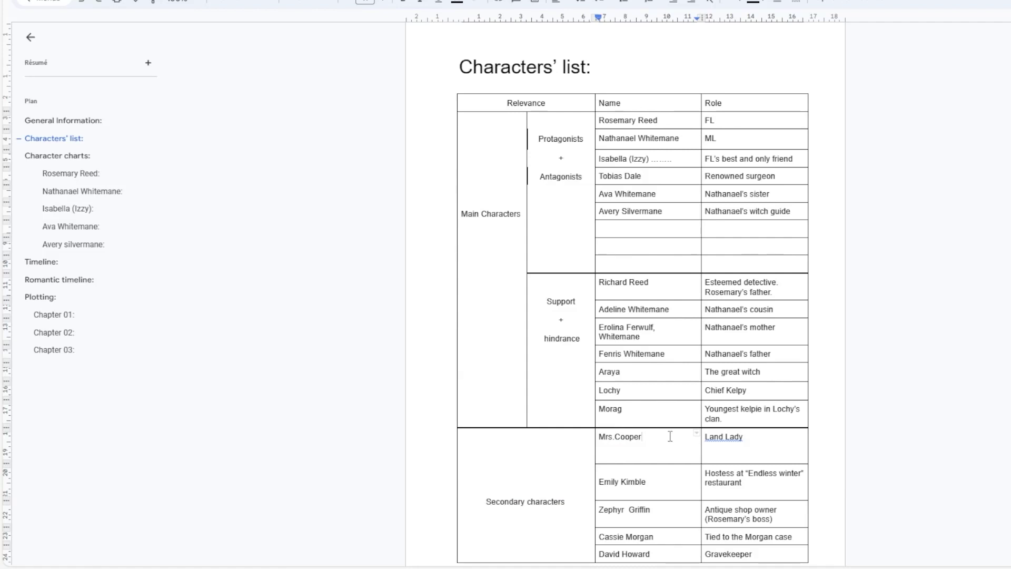
pyautogui.click(725, 308)
# Go to the Character charts section and view the first character's portrait and profile heading
pyautogui.click(48, 156)
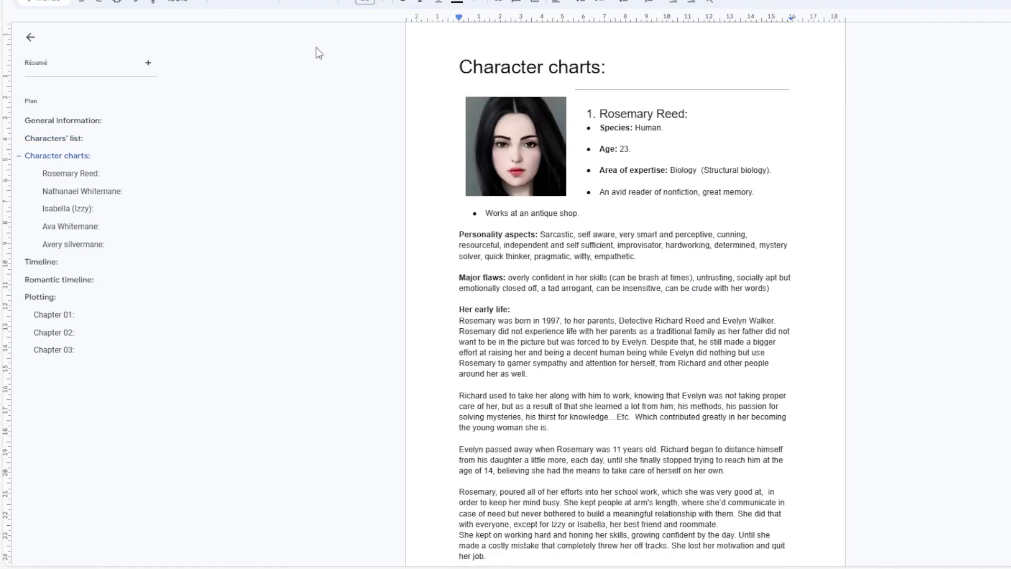
pyautogui.click(65, 175)
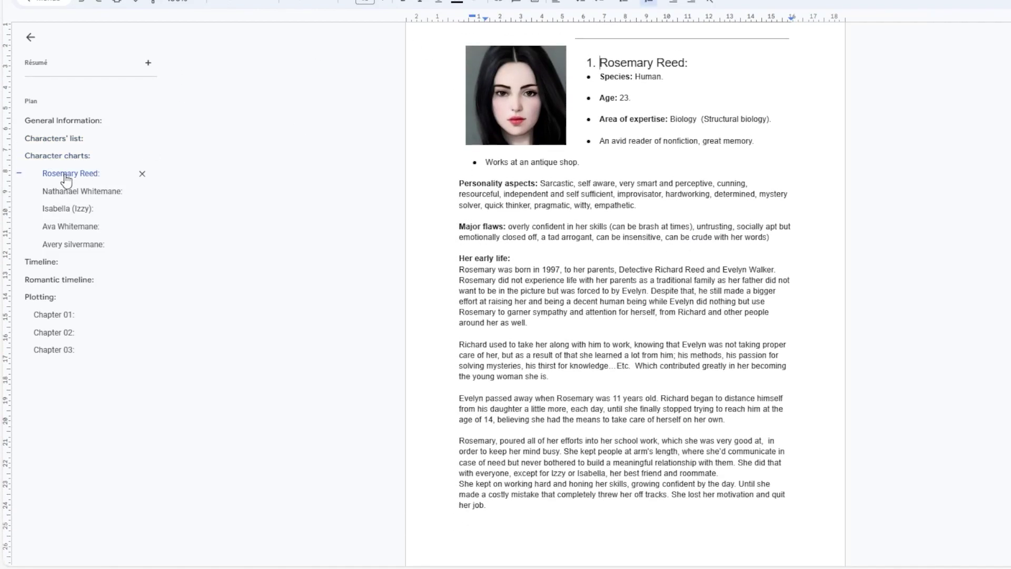
pyautogui.click(547, 82)
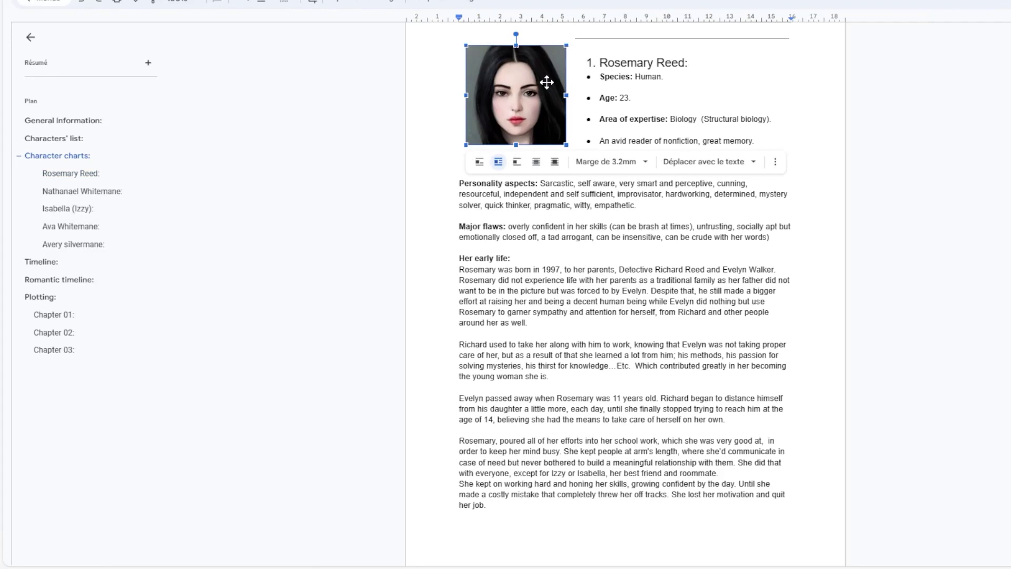
pyautogui.click(590, 77)
pyautogui.click(609, 68)
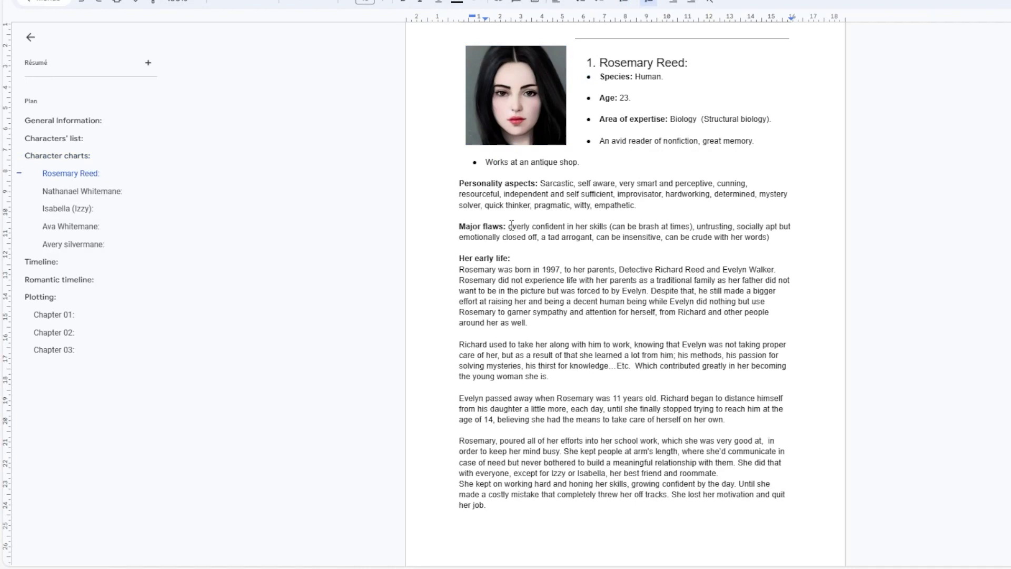
# Compare the first and second character charts by alternating between them, including the first character's portrait
pyautogui.click(79, 192)
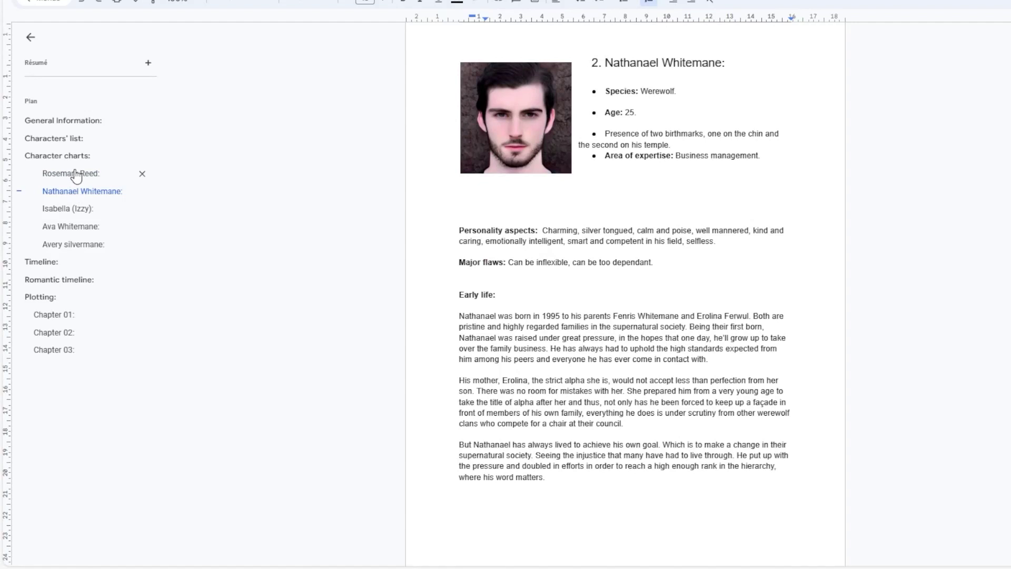
pyautogui.click(77, 174)
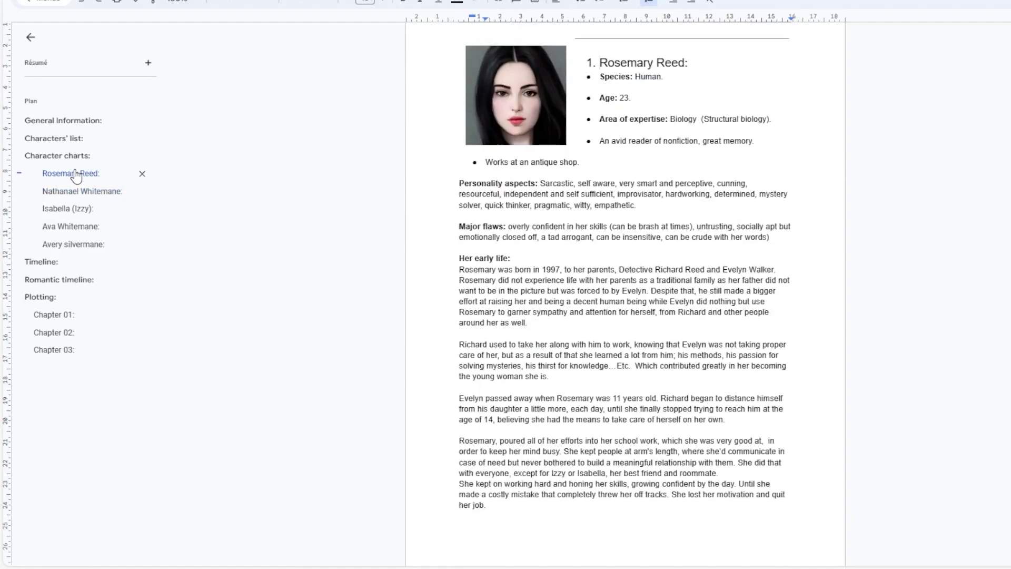
pyautogui.click(73, 193)
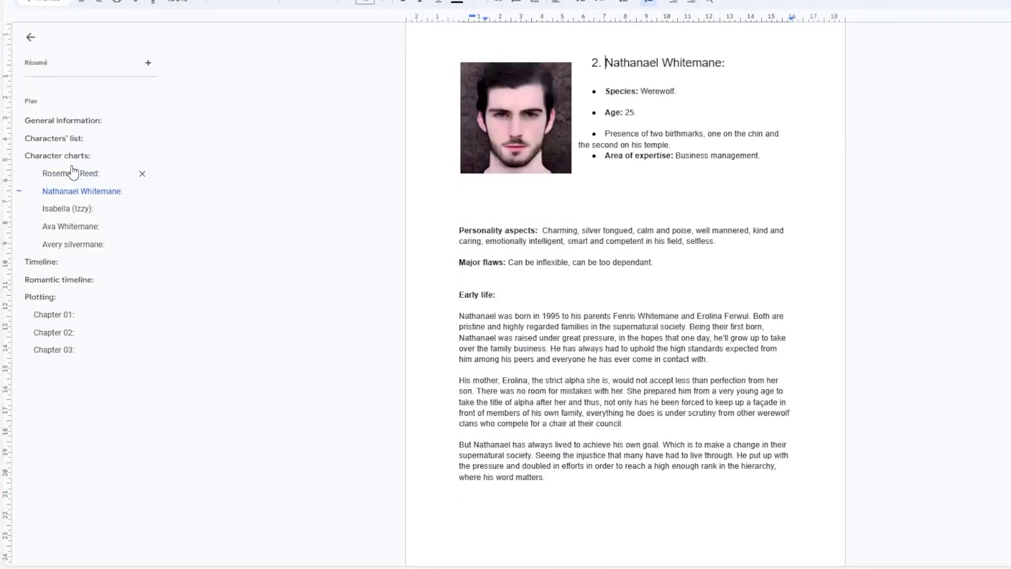
pyautogui.click(73, 172)
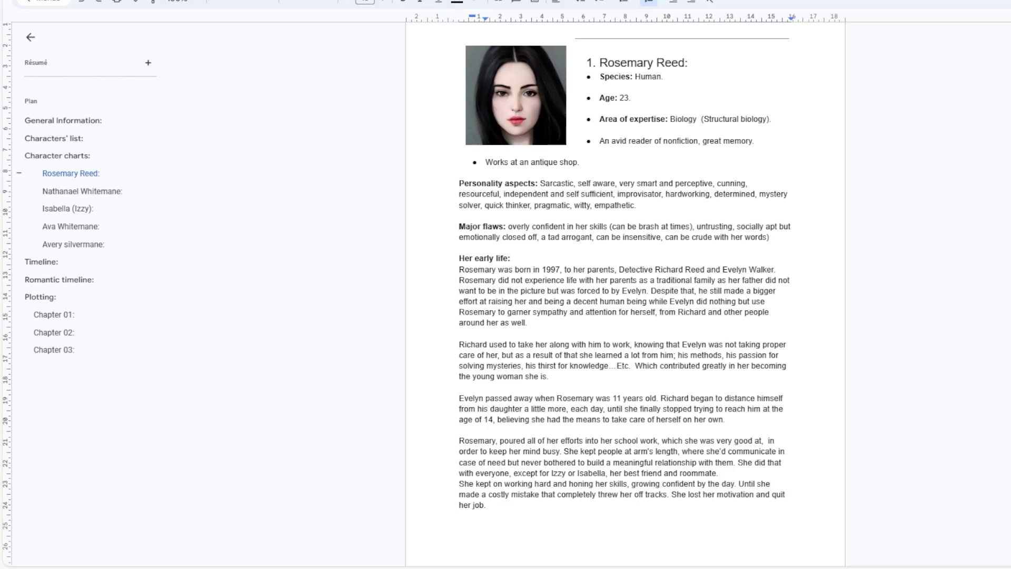
pyautogui.click(519, 96)
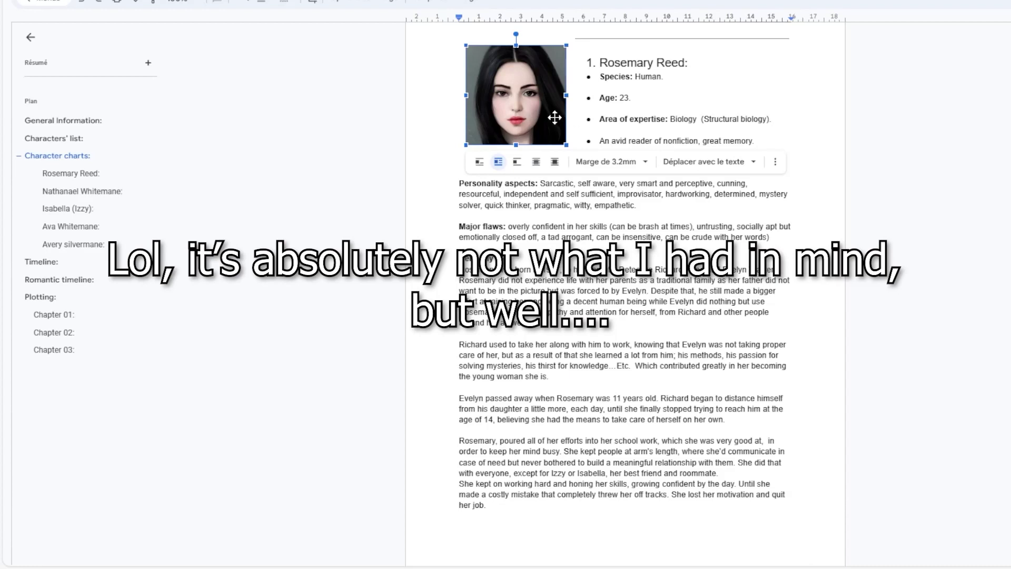
pyautogui.click(600, 62)
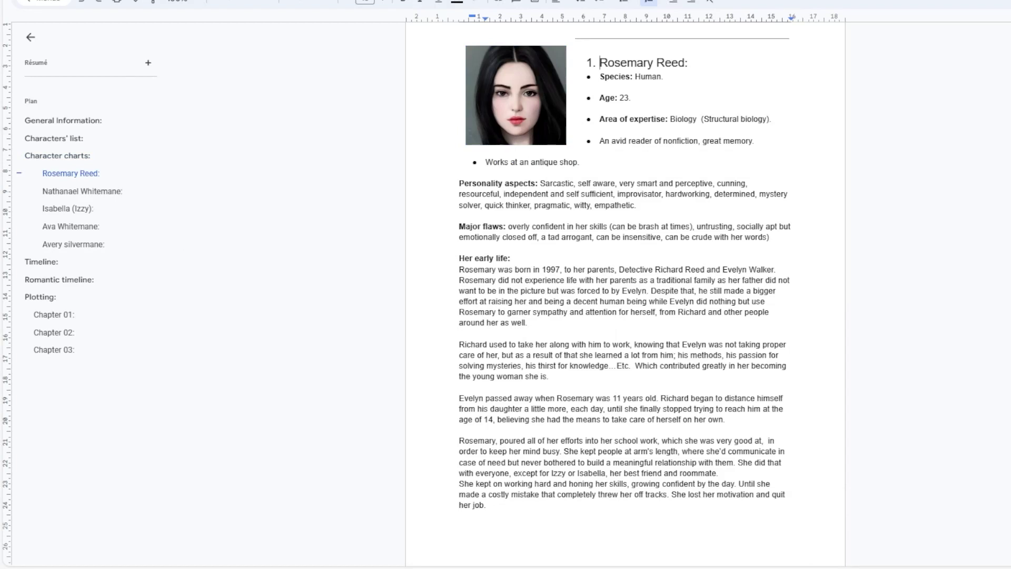
pyautogui.click(79, 193)
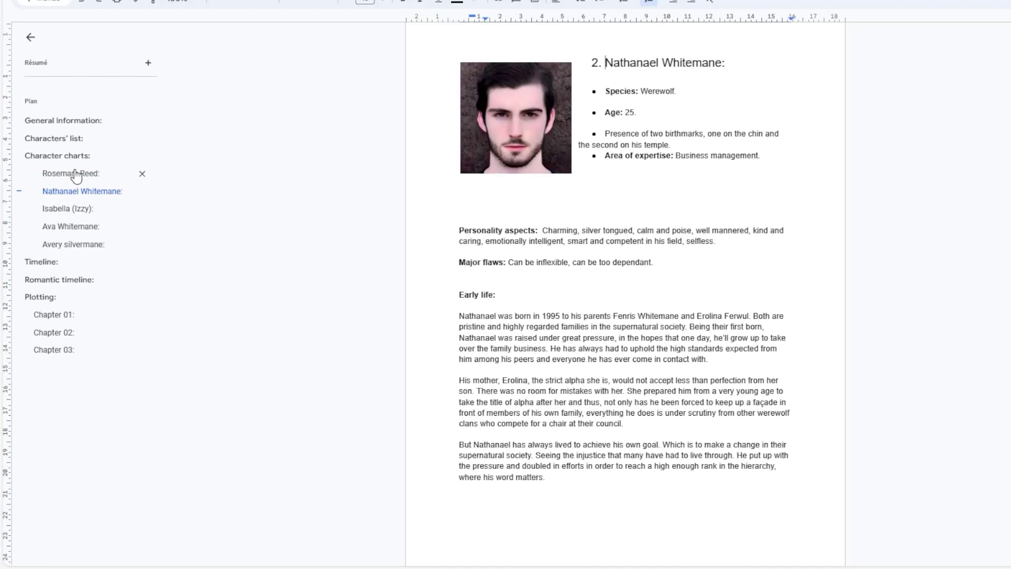
pyautogui.click(75, 174)
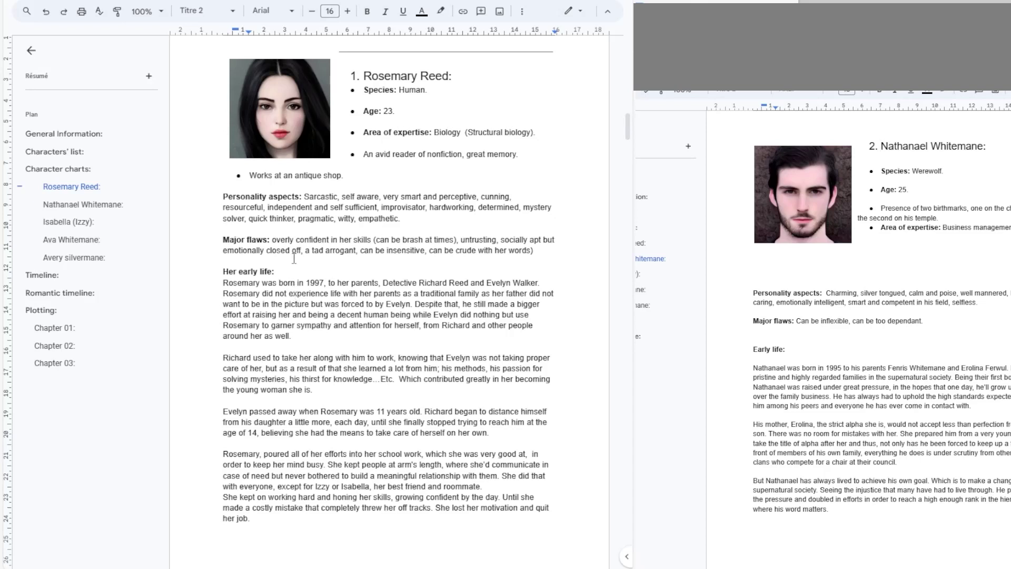
# Review the first character's profile bullets, portrait and early life text in the character chart
pyautogui.moveTo(372, 76); pyautogui.dragTo(518, 157)
pyautogui.click(519, 157)
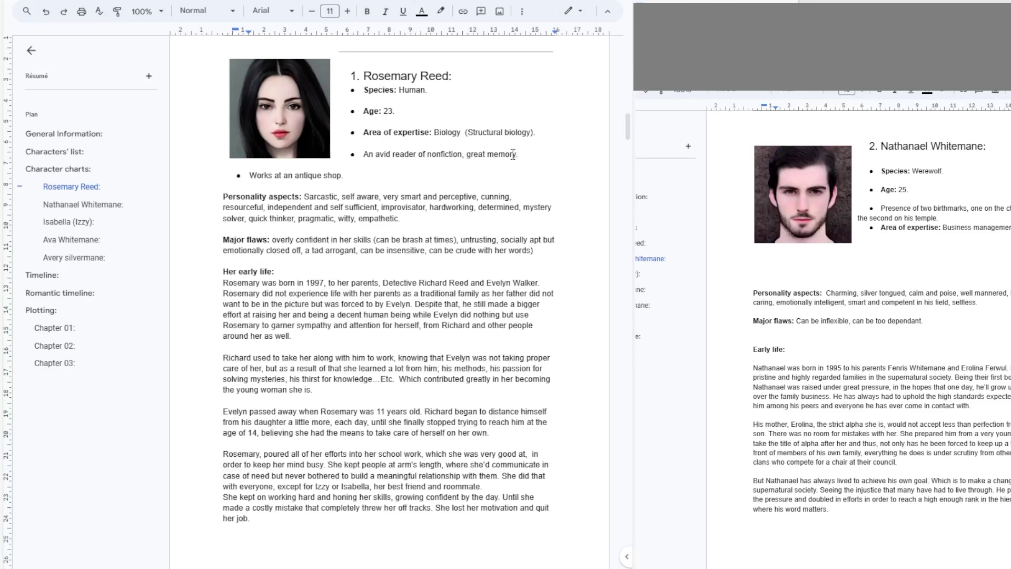
pyautogui.press('Right')
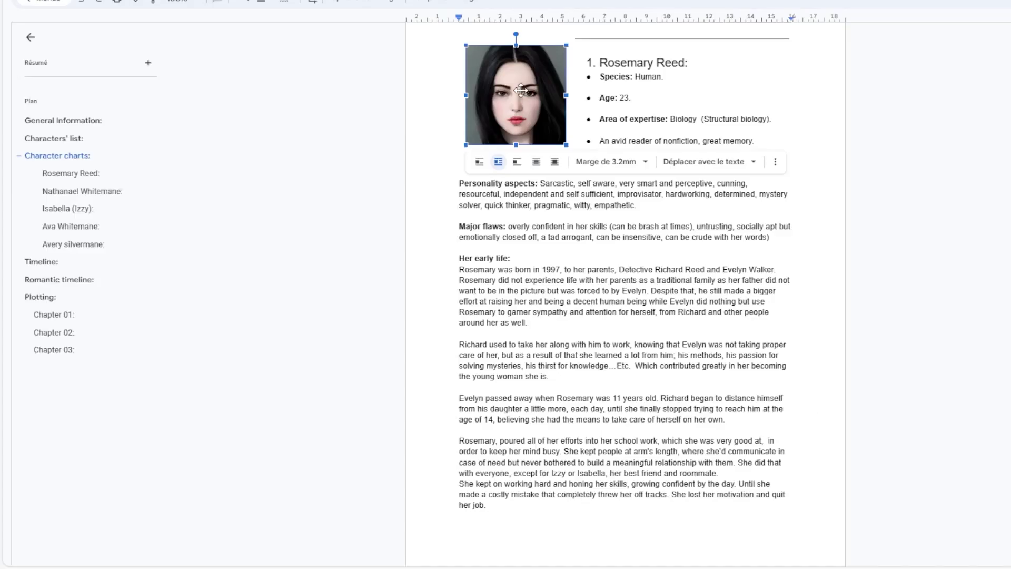
pyautogui.click(534, 270)
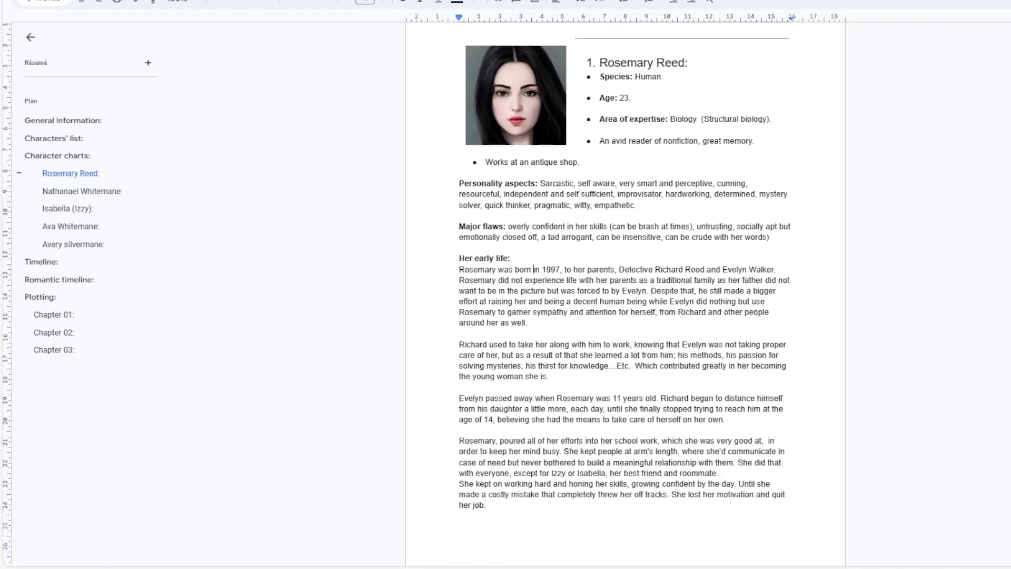
# Go to the Timeline section and examine the table's dates and events, including the April 1970 entry
pyautogui.click(34, 262)
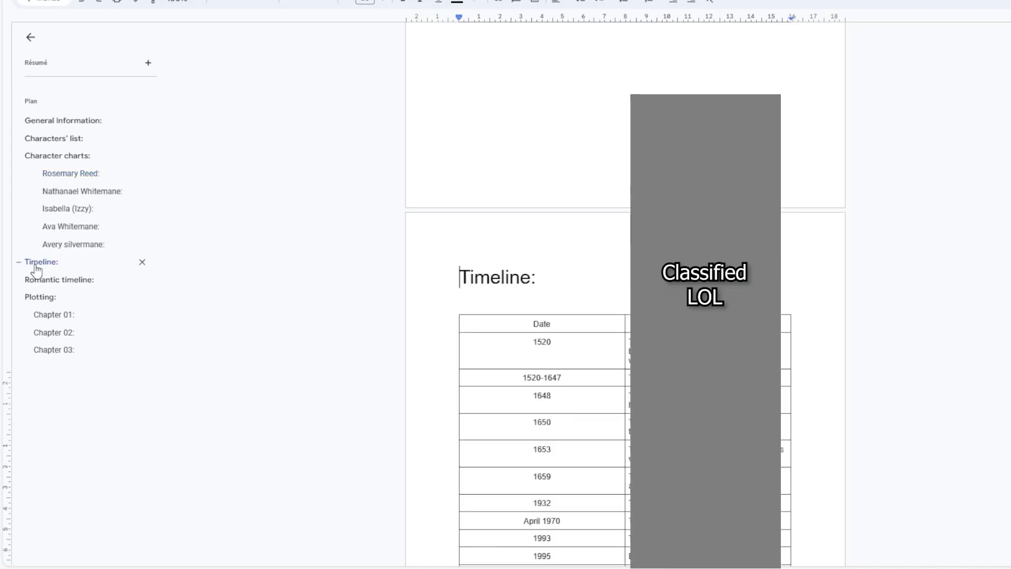
pyautogui.click(690, 141)
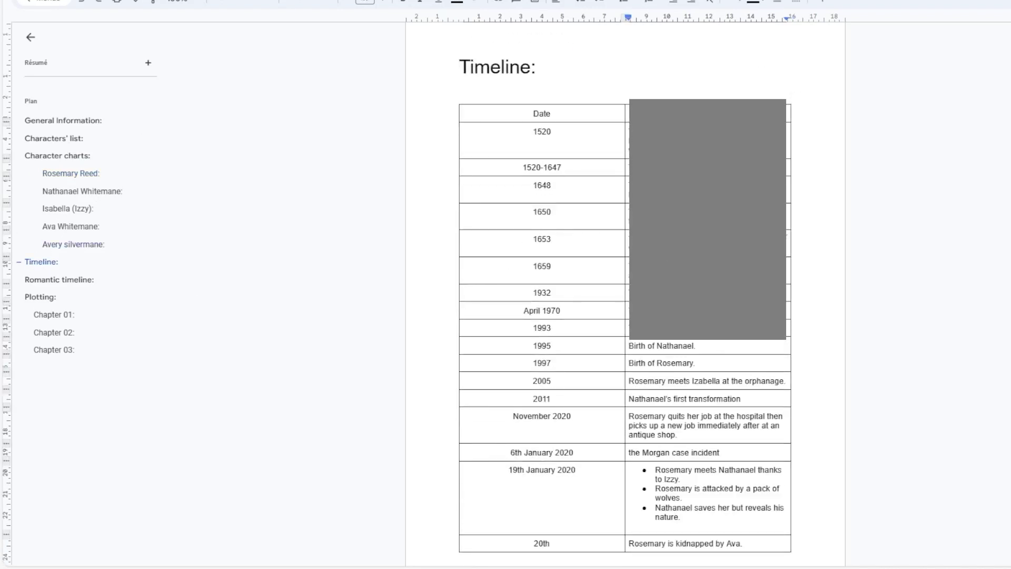
pyautogui.moveTo(557, 139); pyautogui.dragTo(690, 140)
pyautogui.click(690, 141)
pyautogui.click(564, 311)
pyautogui.moveTo(534, 311); pyautogui.dragTo(567, 311)
pyautogui.click(567, 310)
# Insert a blank row below the 1932 entry in the timeline table
pyautogui.click(674, 293)
pyautogui.rightClick(627, 298)
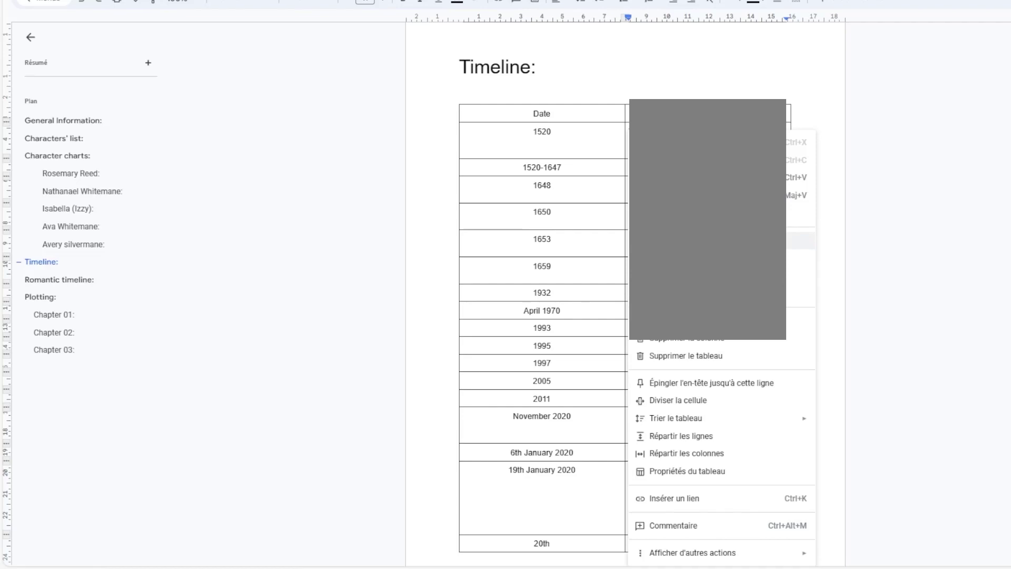
pyautogui.click(684, 258)
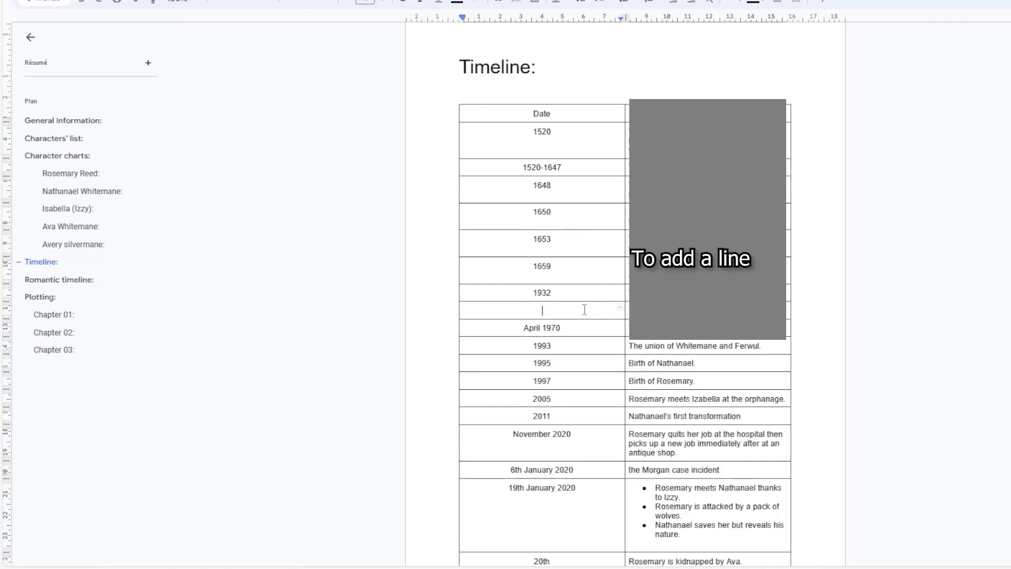
# Delete the blank row below the 1932 entry in the timeline table
pyautogui.click(652, 327)
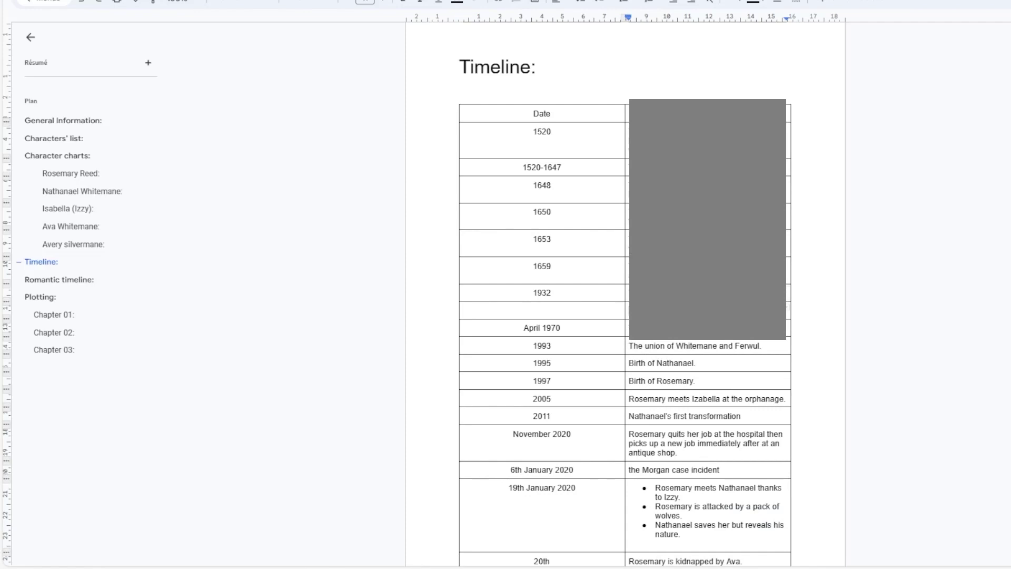
pyautogui.rightClick(633, 327)
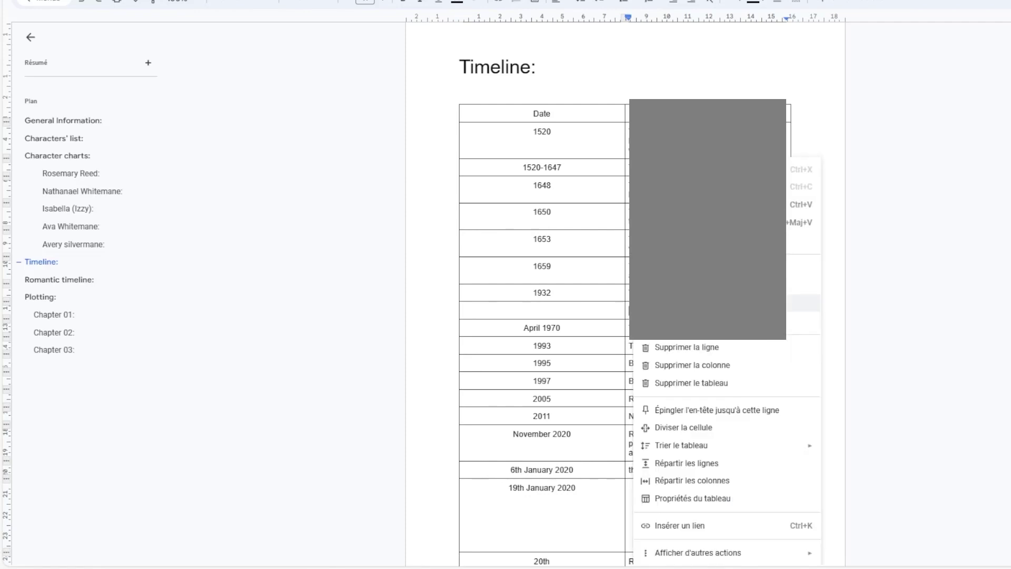
pyautogui.click(695, 348)
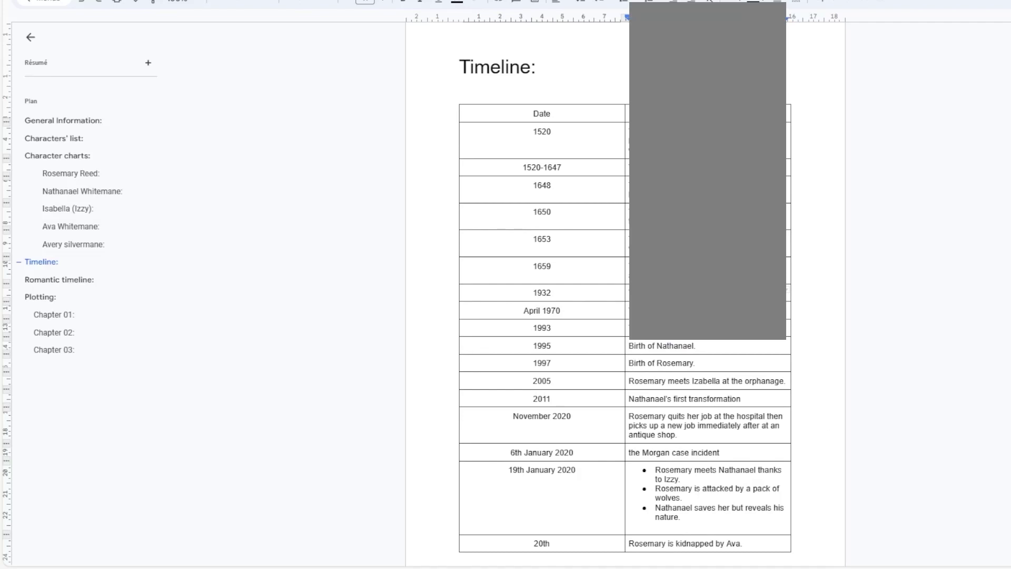
# Go to the Romantic timeline section and examine the stages of its diagram, such as the meet cute and falling in love
pyautogui.scroll(-9, 625, 295)
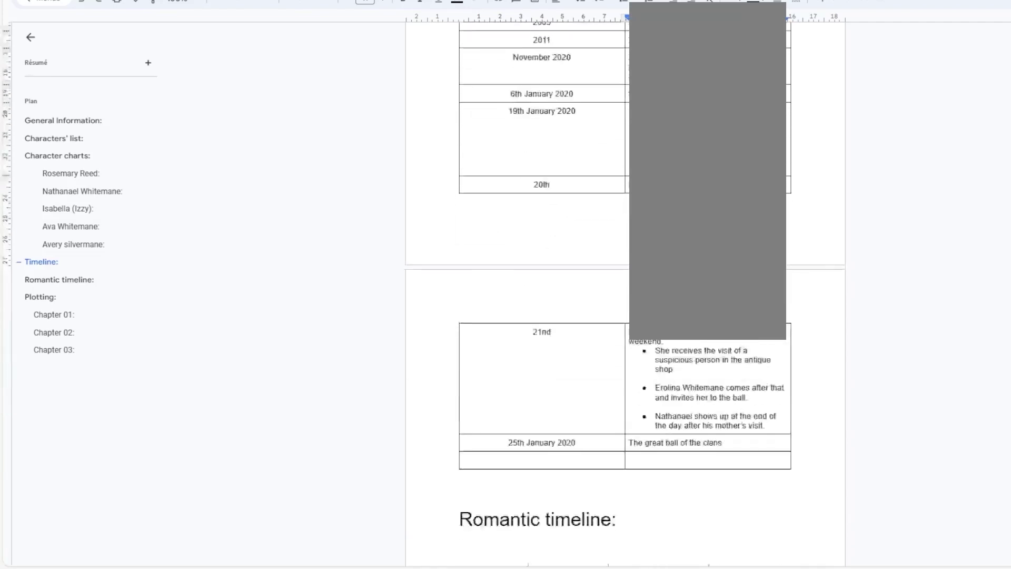
pyautogui.scroll(8, 625, 295)
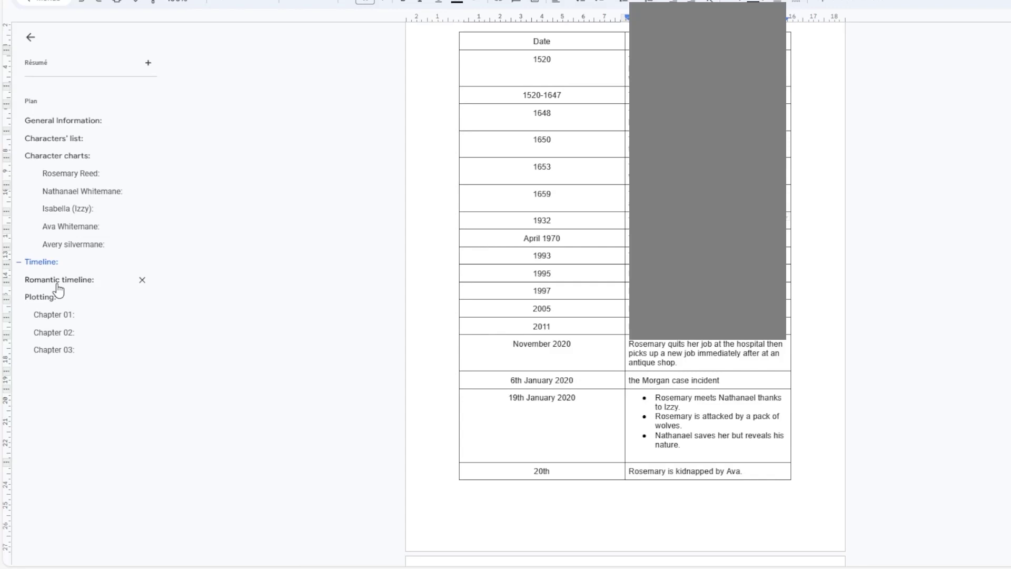
pyautogui.click(58, 285)
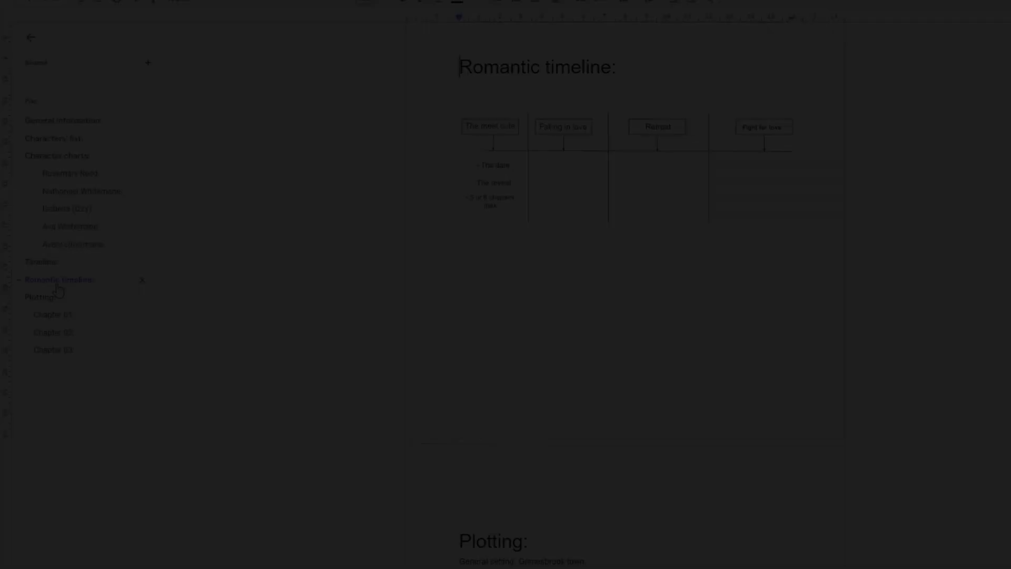
pyautogui.click(461, 132)
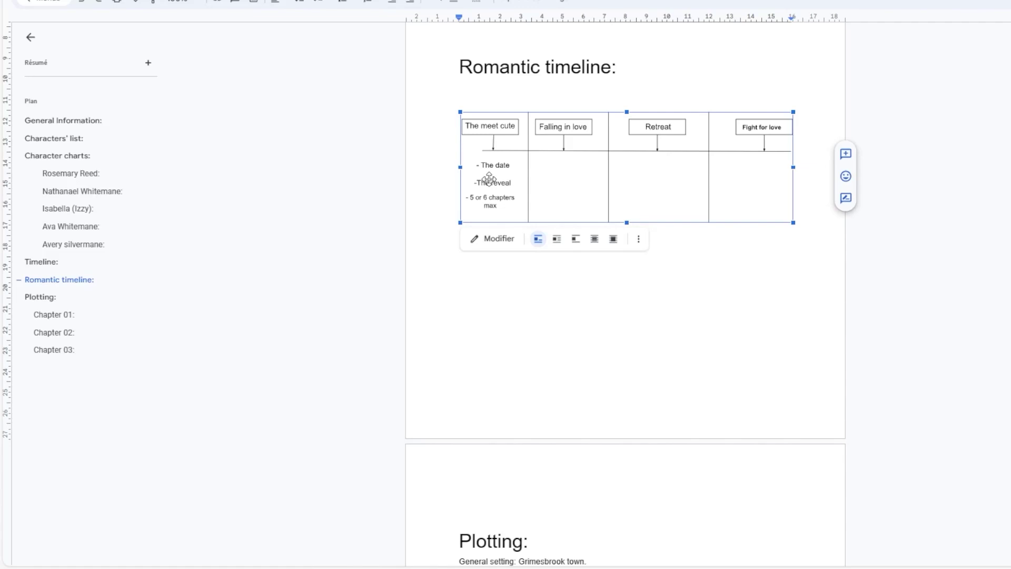
pyautogui.click(555, 75)
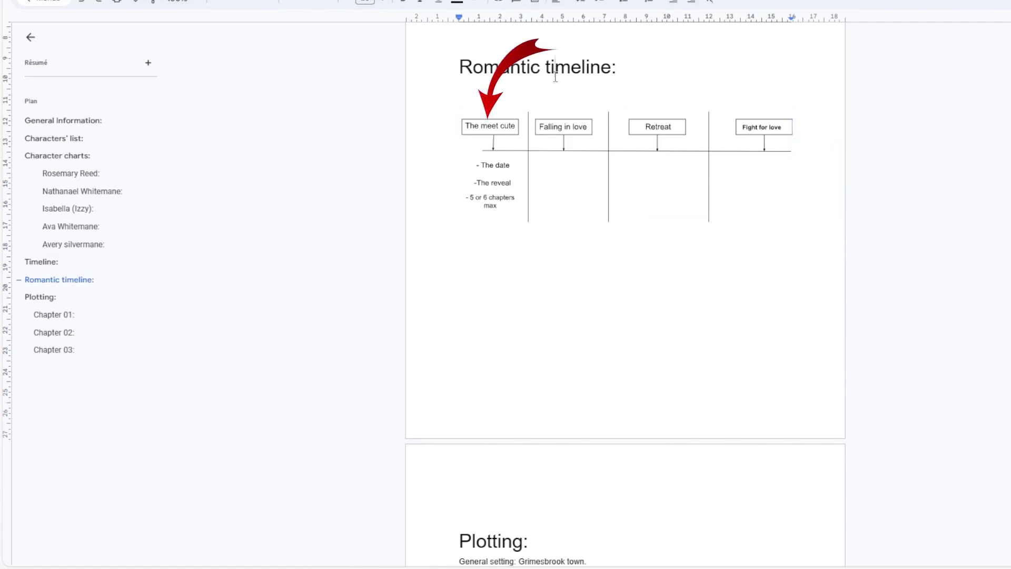
pyautogui.click(556, 150)
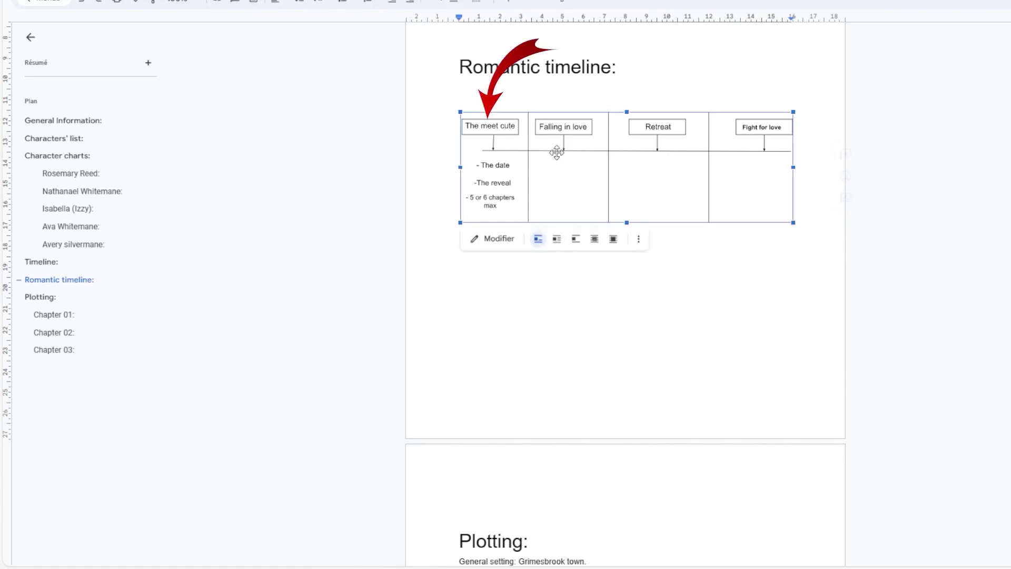
pyautogui.click(536, 82)
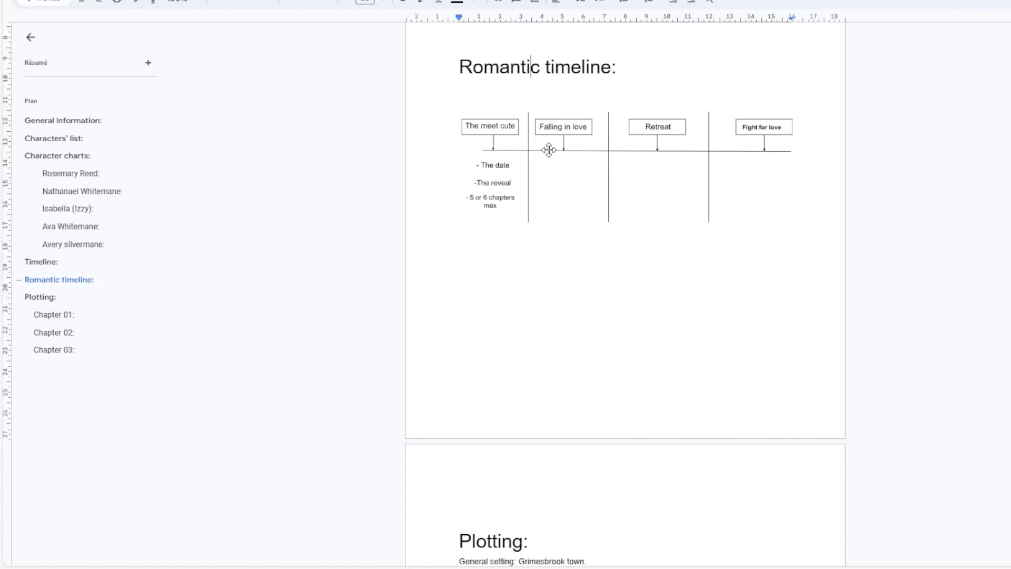
# Add a bold "Creatures:" line below the romantic timeline diagram
pyautogui.click(483, 292)
pyautogui.write('Creatures:')
pyautogui.moveTo(501, 294); pyautogui.dragTo(458, 294)
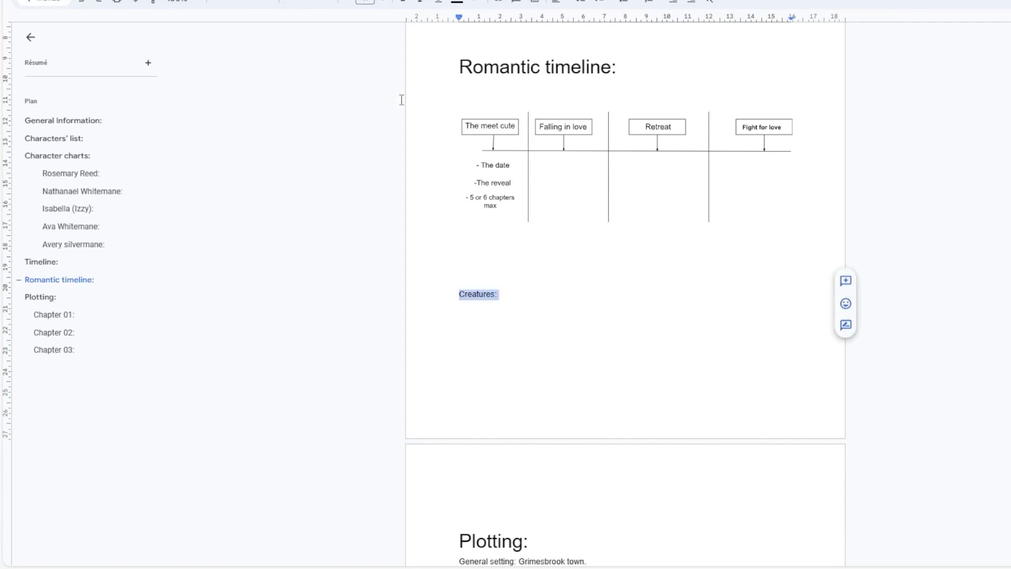
pyautogui.click(411, 3)
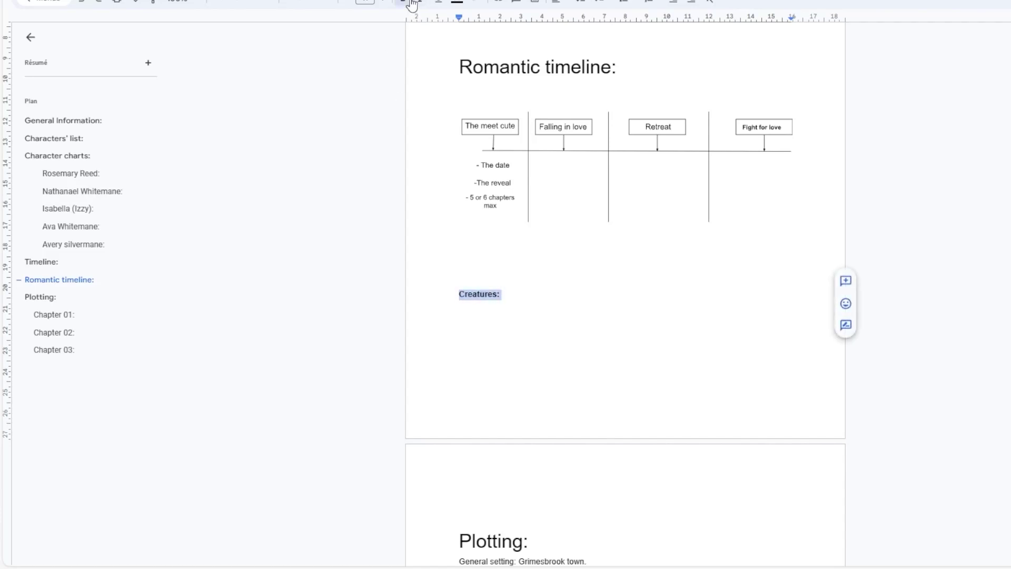
# Apply the Titre paragraph style to the "Creatures:" line
pyautogui.click(518, 306)
pyautogui.click(510, 285)
pyautogui.doubleClick(500, 287)
pyautogui.click(501, 287)
pyautogui.moveTo(506, 296); pyautogui.dragTo(457, 293)
pyautogui.click(262, 7)
pyautogui.moveTo(264, 46)
pyautogui.click(265, 83)
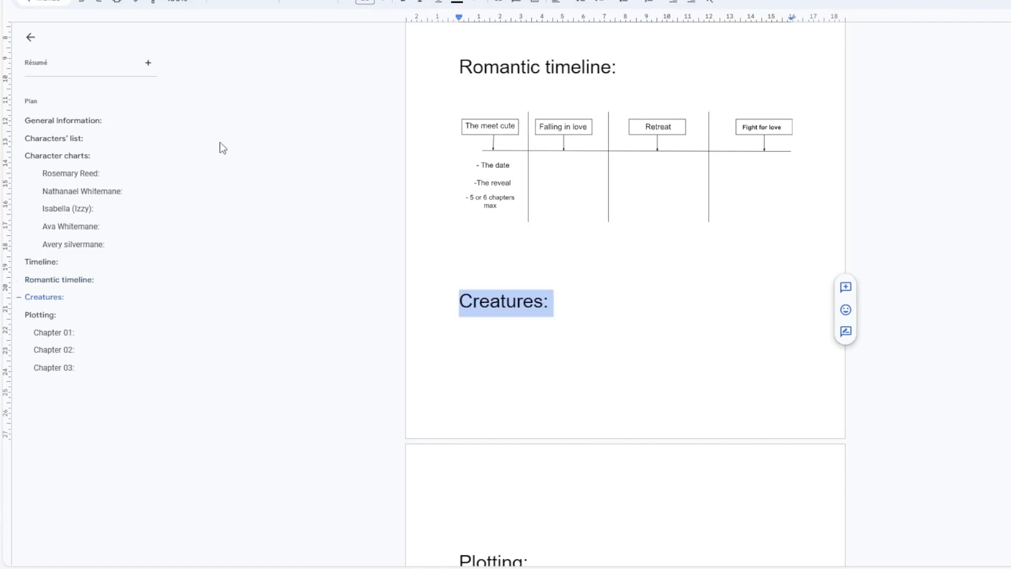
# List "Werewolves:", "Witches:", "Kelpies:" and "Vampires:" on separate lines under the Creatures heading
pyautogui.click(551, 318)
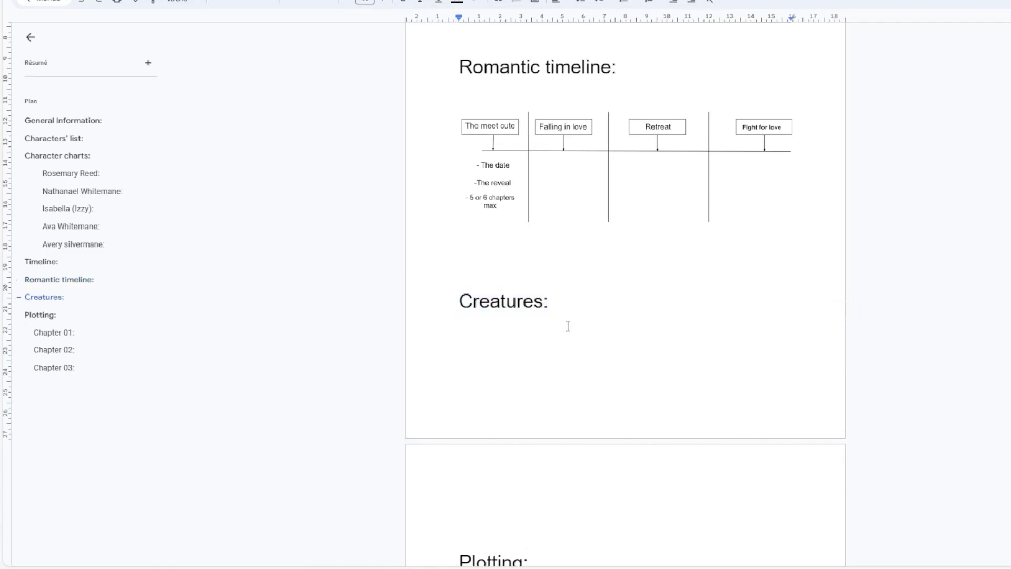
pyautogui.write('Werewolves:')
pyautogui.press('Return')
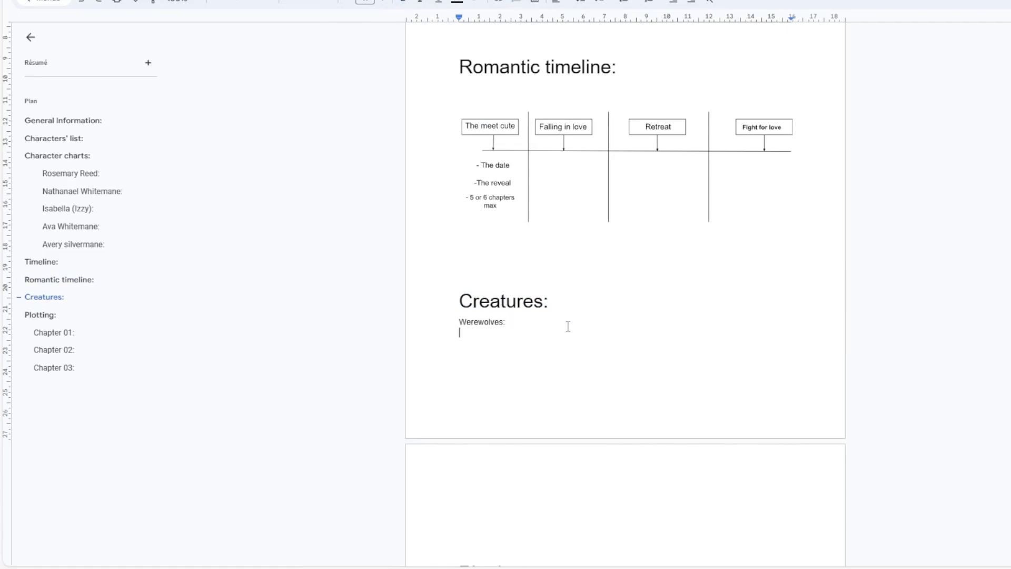
pyautogui.write('Witches:')
pyautogui.press('Return')
pyautogui.write('Kelpies:')
pyautogui.press('Return')
pyautogui.write('Vampires:')
# Apply the Titre 1 heading style to the "Werewolves:" line
pyautogui.moveTo(512, 321); pyautogui.dragTo(458, 321)
pyautogui.click(257, 5)
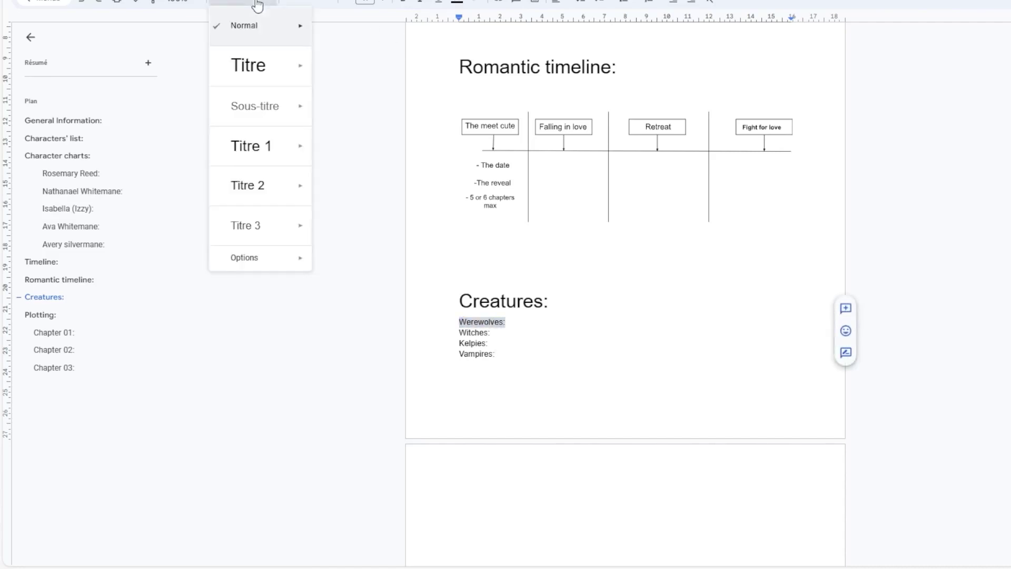
pyautogui.click(247, 149)
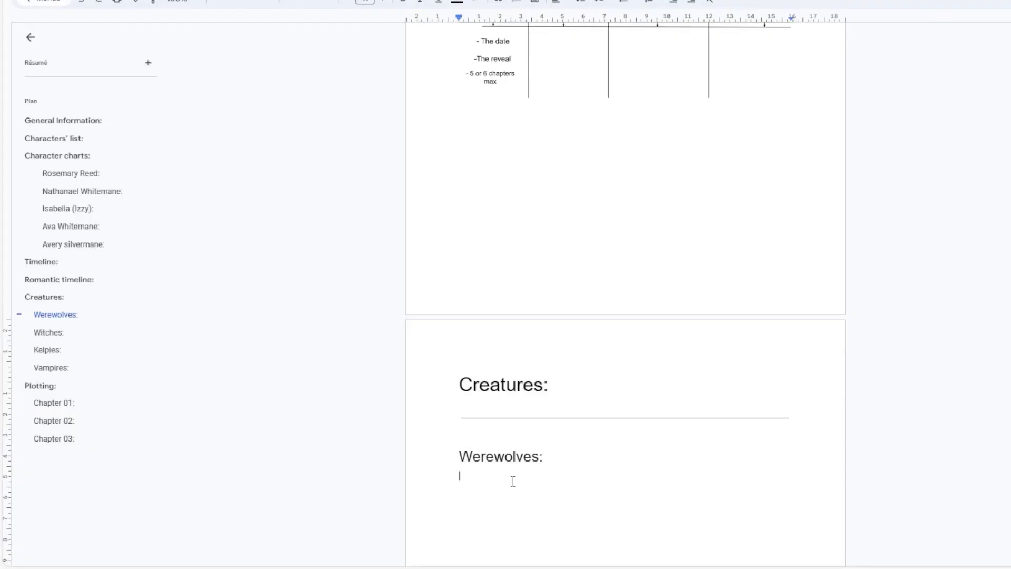
# Add the labels "Physical attributes:" and "The shifting process:" on separate lines under the Werewolves heading
pyautogui.write('Physical at')
pyautogui.write('butes:')
pyautogui.press('Return')
pyautogui.write('The shifting process:')
pyautogui.press('Return')
# Add blank lines below "Physical attributes:" and enter "-Stronger than the average human" directly under the label
pyautogui.click(547, 480)
pyautogui.press('Return')
pyautogui.press('Return')
pyautogui.press('Return')
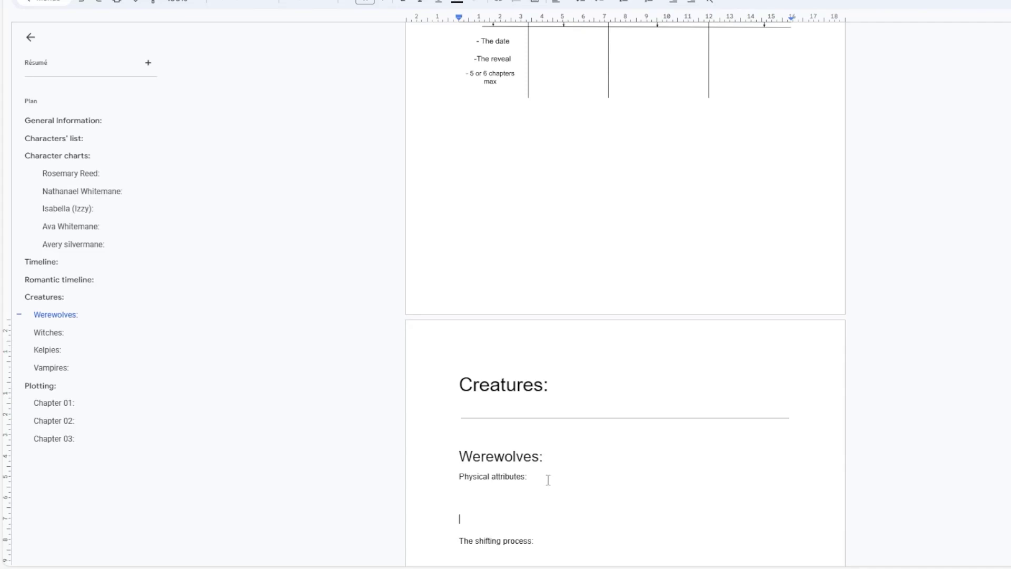
pyautogui.press('Up')
pyautogui.press('Up')
pyautogui.click(35, 371)
pyautogui.click(537, 93)
pyautogui.write('-Stronger than the aver')
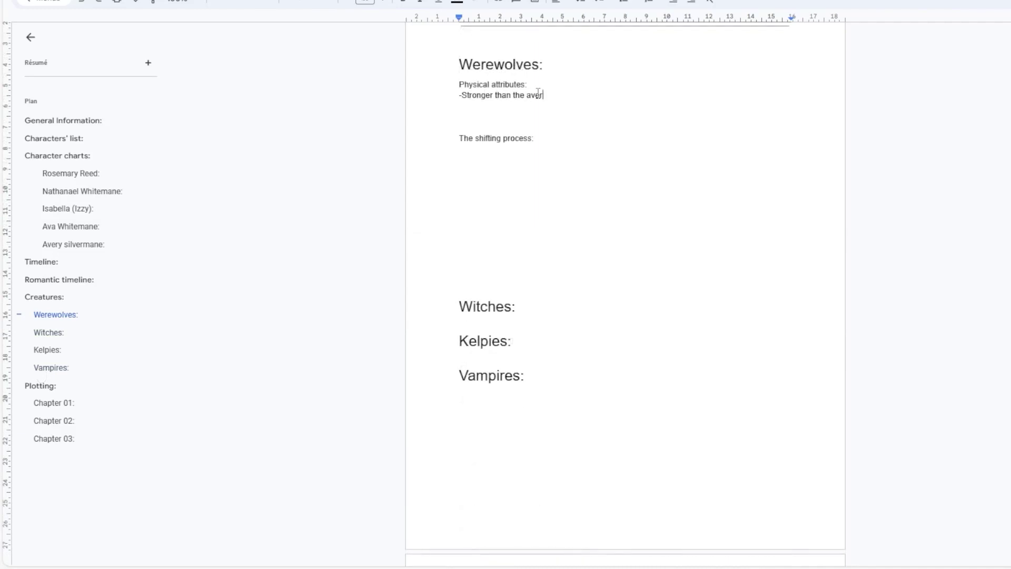
pyautogui.write('age huma')
# Above the physical attributes, add "Coming of age:" with the line "First time shift into wolf form under a full moon"
pyautogui.click(560, 69)
pyautogui.press('Return')
pyautogui.press('Return')
pyautogui.write('Coming of age:')
pyautogui.press('Return')
pyautogui.write('Fi')
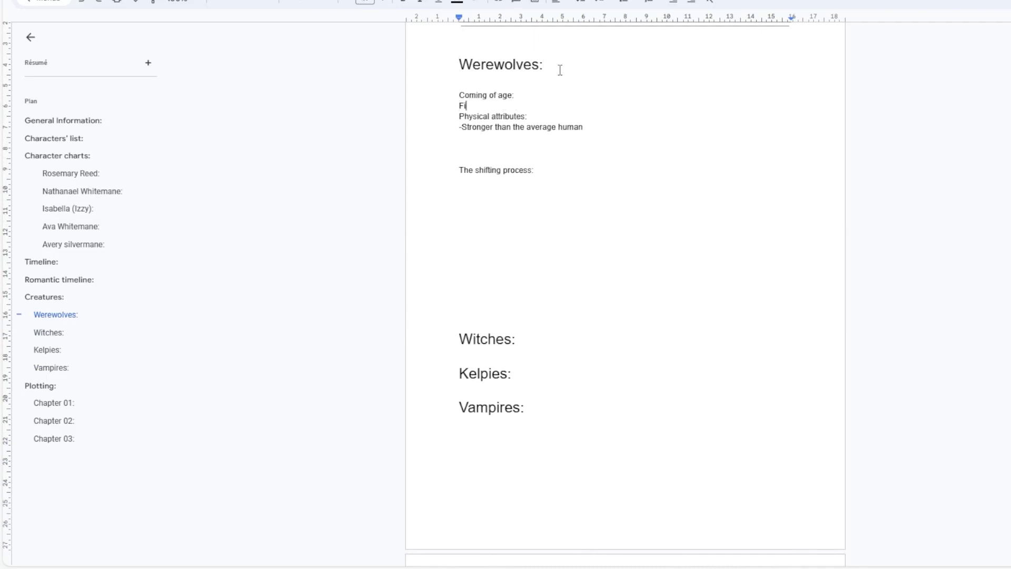
pyautogui.write('rst time shift into wolf form under a full moon')
# Change "shift" to "shifting" in the coming-of-age line, end it with a period, and add a blank line below
pyautogui.click(477, 105)
pyautogui.write('time')
pyautogui.press('Right')
pyautogui.press('Right')
pyautogui.press('Right')
pyautogui.press('Right')
pyautogui.press('Right')
pyautogui.write('ing')
pyautogui.click(647, 108)
pyautogui.write('.')
pyautogui.press('Return')
# Make the "Coming of age" and "Physical attributes" labels bold
pyautogui.moveTo(518, 95); pyautogui.dragTo(459, 95)
pyautogui.click(410, 4)
pyautogui.moveTo(533, 127); pyautogui.dragTo(458, 127)
pyautogui.hotkey('ctrl', 'b')
# Complete the physical attributes with "-Sharper motor skills.", "-Heightened sense of scent and hearing." and "-Faster than the average human."
pyautogui.click(589, 140)
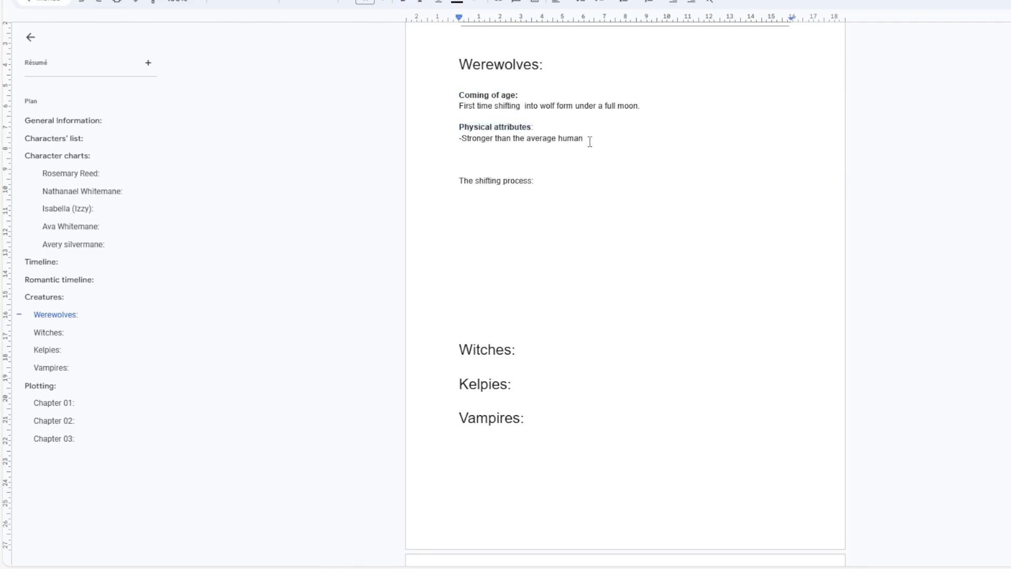
pyautogui.write('.')
pyautogui.press('Return')
pyautogui.write('-Sharper motor skills.')
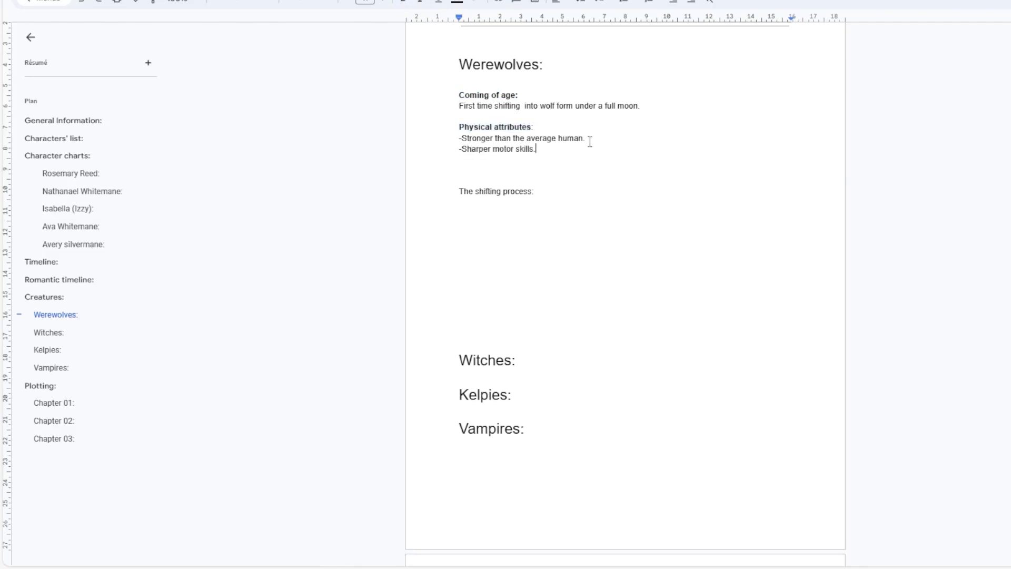
pyautogui.press('Return')
pyautogui.write('-Hightened sense')
pyautogui.click(482, 159)
pyautogui.click(483, 150)
pyautogui.write('of scent and hearing.')
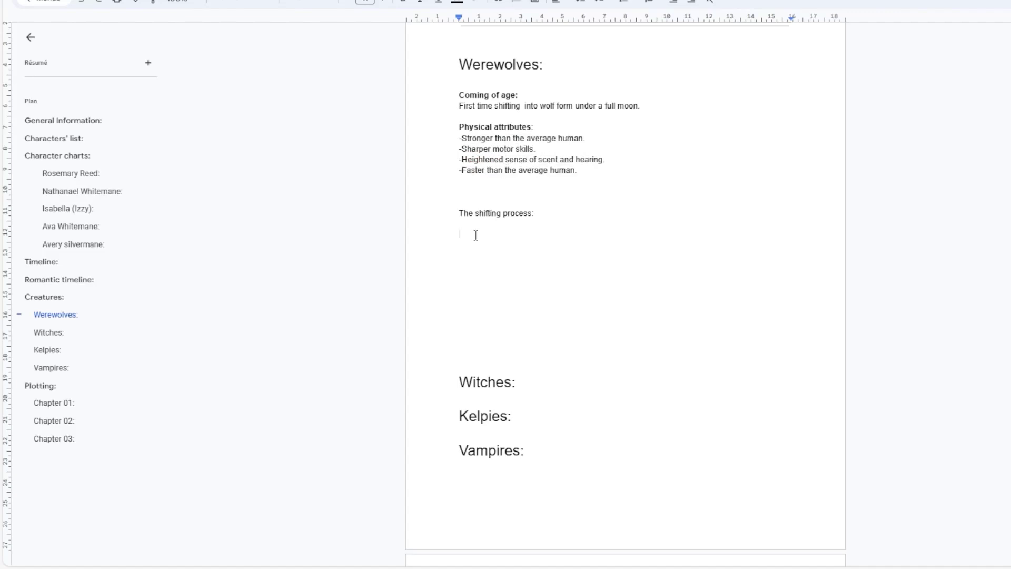
# Under the shifting process, add "Step one:" with "Eye color shifts from natural to a brilliant emerald green."
pyautogui.write('Step one:')
pyautogui.press('Return')
pyautogui.write('Eye color shifts from natural ')
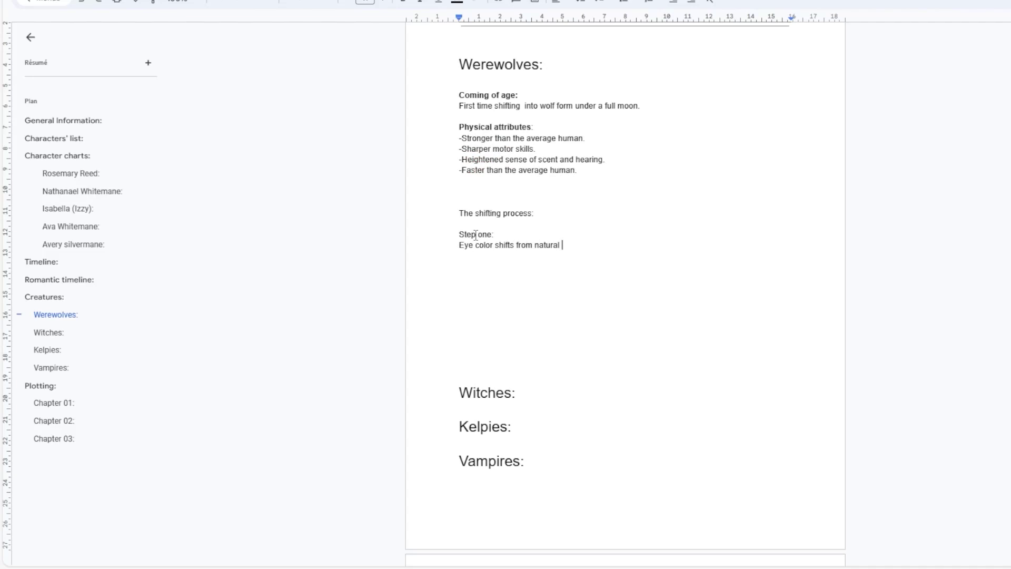
pyautogui.write('to a brilliant emerald green.')
# Add "Step two:" with the text "Appearance of fur on their skin followed by wlaws and fangs"
pyautogui.press('Return')
pyautogui.press('Return')
pyautogui.write('Step two:')
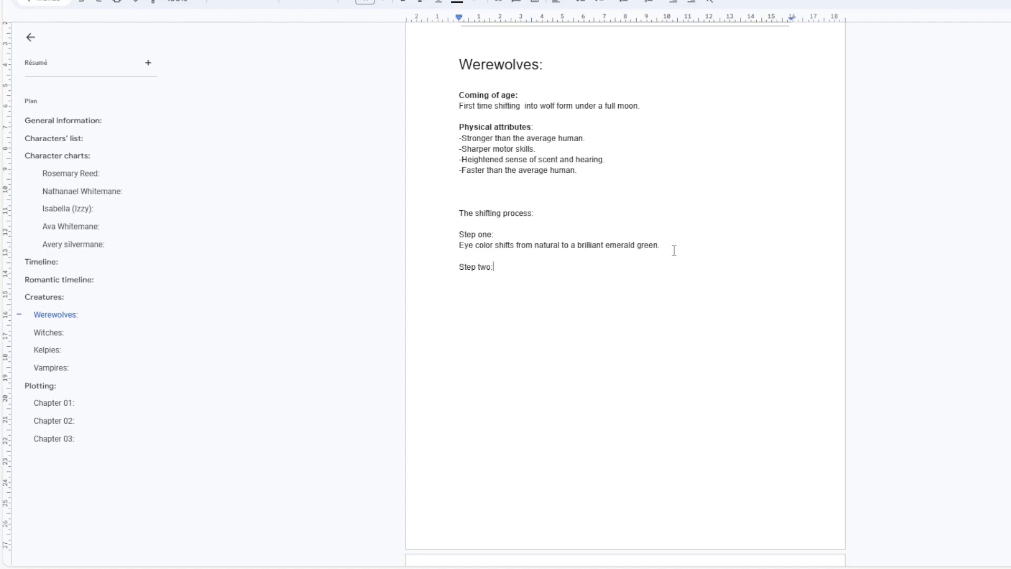
pyautogui.press('Return')
pyautogui.press('Return')
pyautogui.write('Appearance of fur ont their skin')
pyautogui.click(537, 278)
pyautogui.press('BackSpace')
pyautogui.press('End')
pyautogui.write('followed by wlaws and fangs')
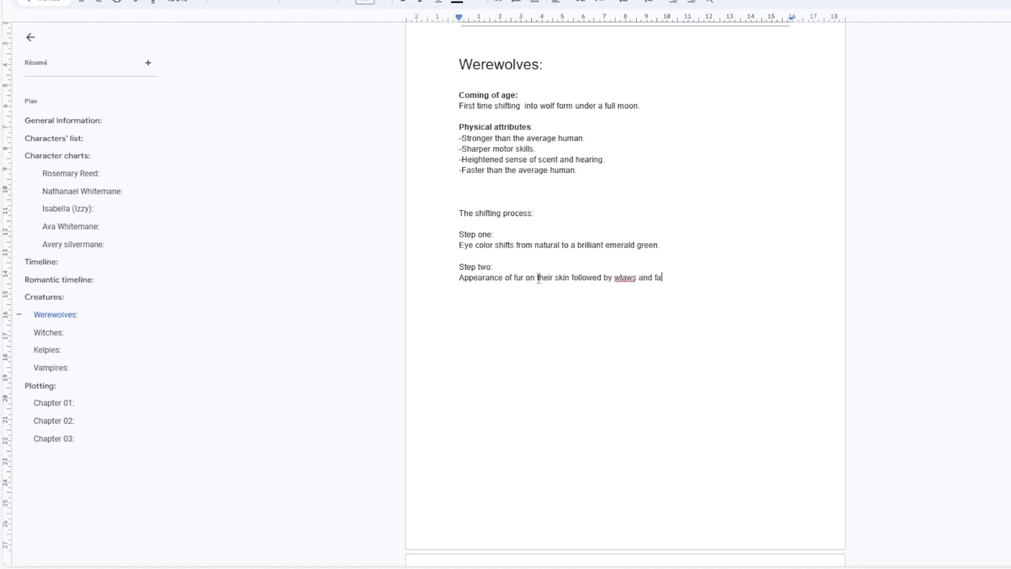
# Correct "wlaws" to "claws" in the step two line and end the sentence with a period
pyautogui.click(620, 277)
pyautogui.press('BackSpace')
pyautogui.write('c')
pyautogui.click(677, 278)
pyautogui.write('.')
# Add "Step three:" with the text "The reshaping of bones (painful process)." below step two
pyautogui.press('Return')
pyautogui.press('Return')
pyautogui.write('Step two:')
pyautogui.press('Return')
pyautogui.press('BackSpace')
pyautogui.press('BackSpace')
pyautogui.press('BackSpace')
pyautogui.press('BackSpace')
pyautogui.press('BackSpace')
pyautogui.write('three:')
pyautogui.press('Return')
pyautogui.write('The ')
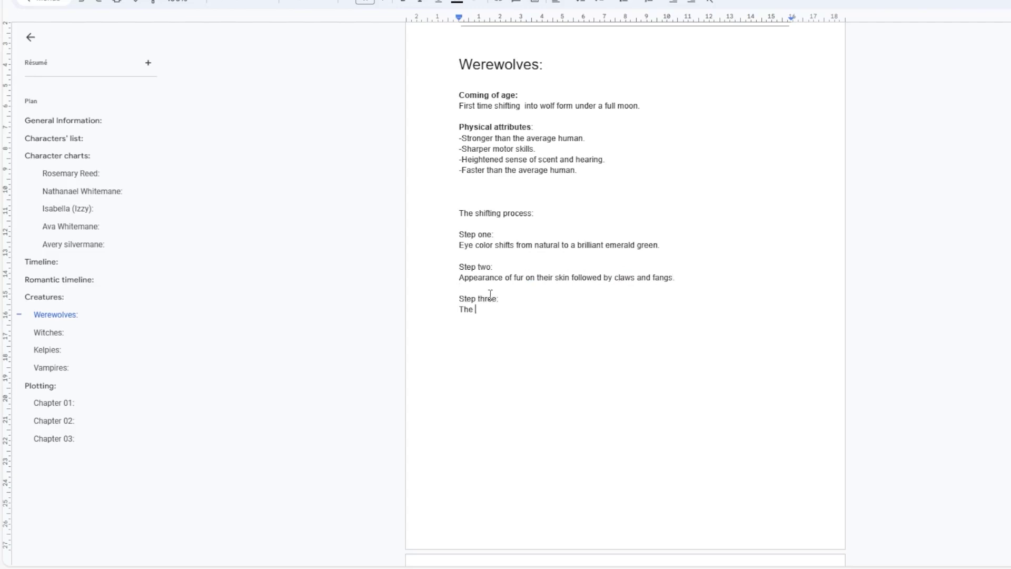
pyautogui.write('reshaping of bones (painful process).')
# Extend the coming-of-age text with "A process during which they lose all control over their emotions and become very violent and ferocious."
pyautogui.click(641, 109)
pyautogui.write('A process during which ')
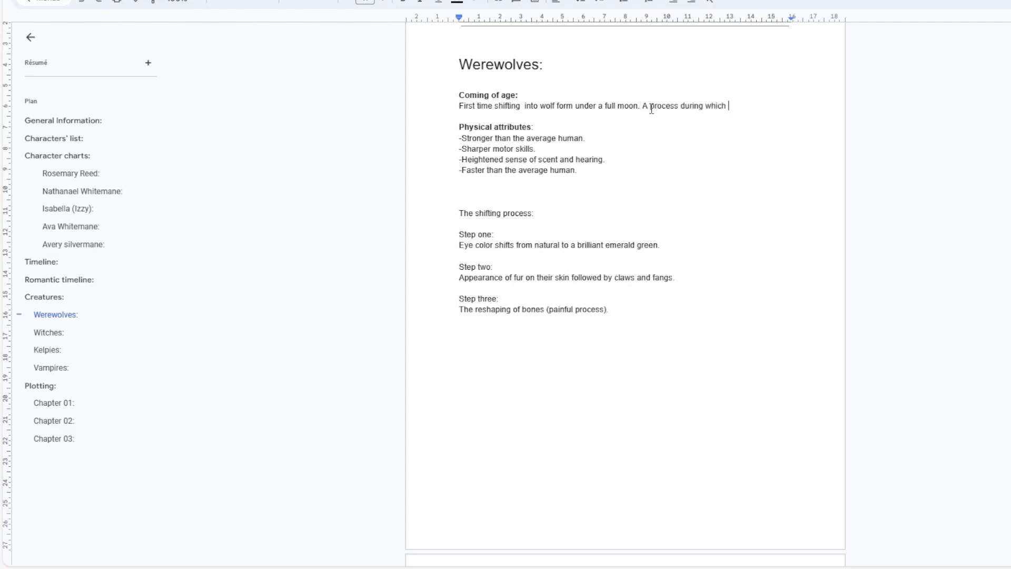
pyautogui.write('they lose')
pyautogui.write('all control over their emotions and become very violent and feroceous')
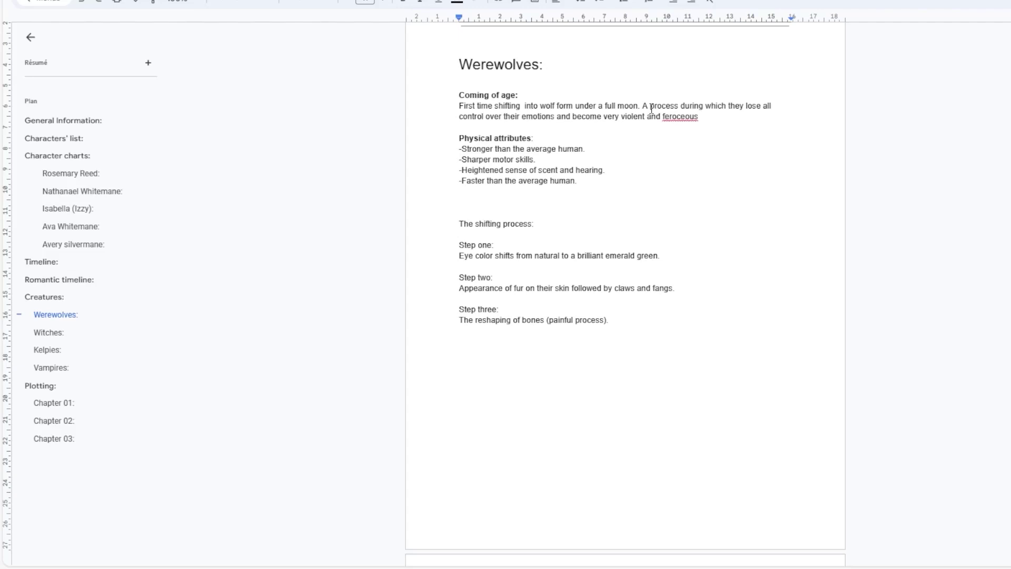
pyautogui.press('BackSpace')
pyautogui.press('BackSpace')
pyautogui.press('BackSpace')
pyautogui.write('ocious.')
# Add a separate coming-of-age line reading "They learn to control their shifting over time and keep their sanity"
pyautogui.press('Return')
pyautogui.press('Return')
pyautogui.write('They learn to control their shifting over time')
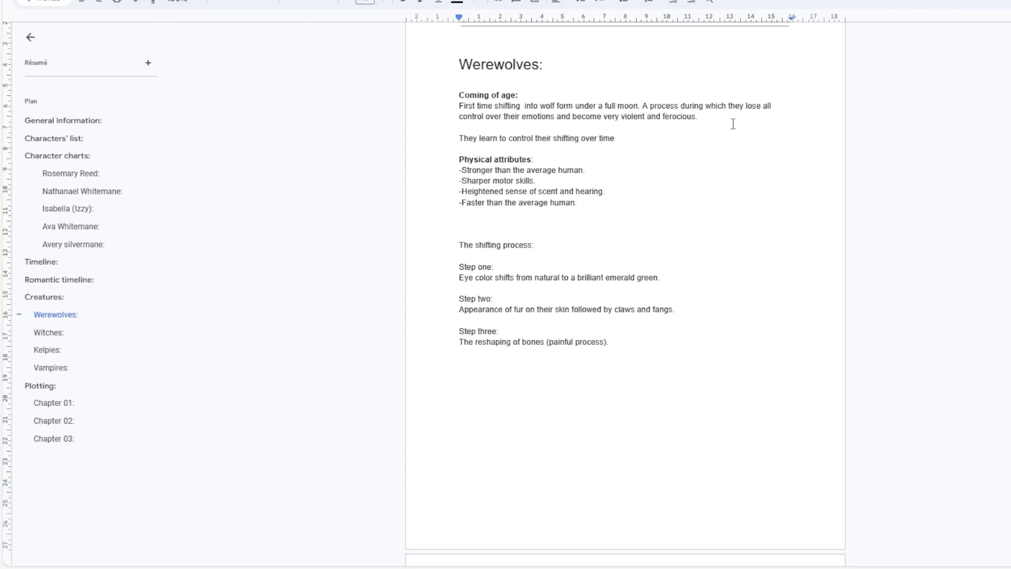
pyautogui.write(' and')
pyautogui.press('BackSpace')
pyautogui.press('BackSpace')
pyautogui.press('BackSpace')
pyautogui.press('BackSpace')
pyautogui.click(581, 139)
pyautogui.write('and keep their sanity')
# Replace "sanity" with "awareness" in the line about controlling the shifting and end it with a period
pyautogui.press('BackSpace')
pyautogui.press('BackSpace')
pyautogui.press('BackSpace')
pyautogui.press('BackSpace')
pyautogui.press('BackSpace')
pyautogui.press('BackSpace')
pyautogui.press('BackSpace')
pyautogui.write('awareness')
pyautogui.press('End')
pyautogui.write('.')
# Make the "The shifting process:" label bold
pyautogui.moveTo(534, 246); pyautogui.dragTo(458, 246)
pyautogui.hotkey('ctrl', 'b')
pyautogui.click(548, 182)
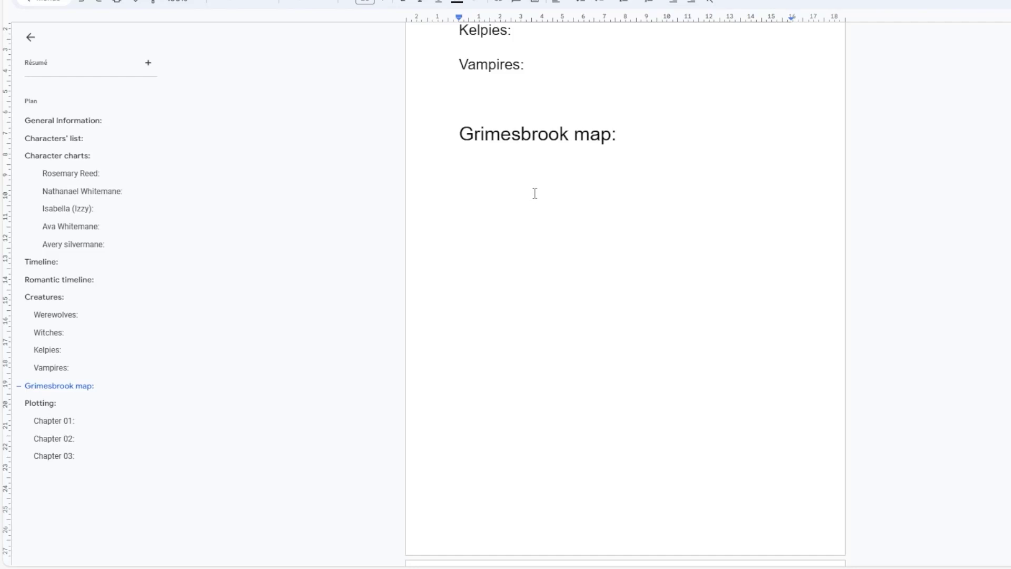
# Go to the Plotting section and review the general setting line and the Chapter 01 notes
pyautogui.click(543, 154)
pyautogui.click(35, 404)
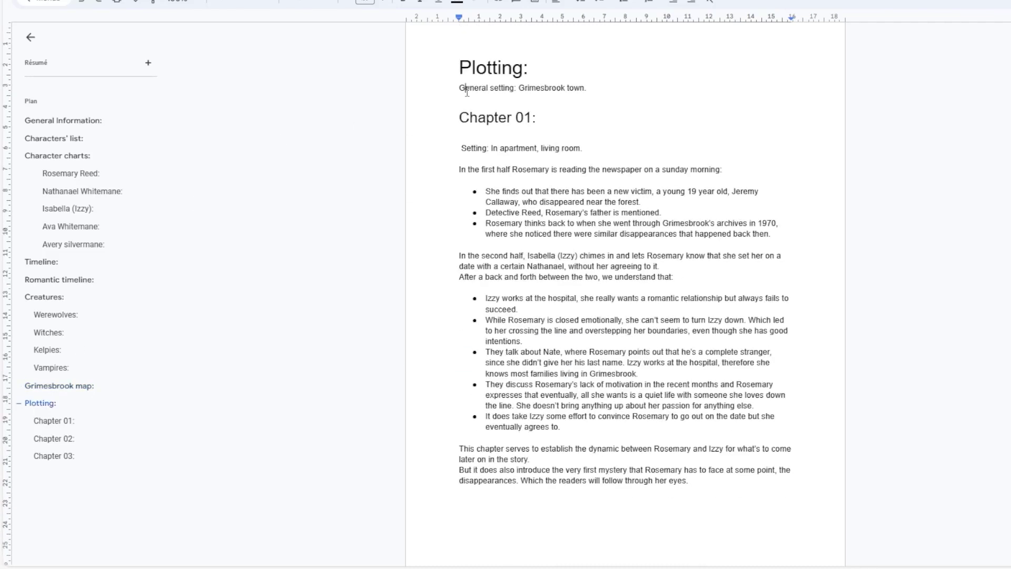
pyautogui.moveTo(467, 91); pyautogui.dragTo(519, 87)
pyautogui.click(597, 89)
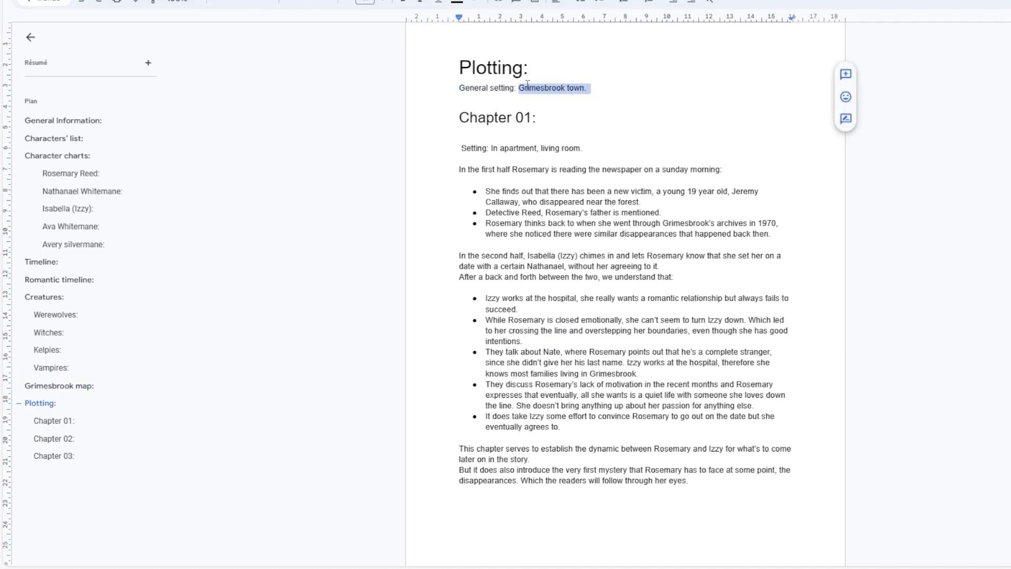
pyautogui.click(527, 84)
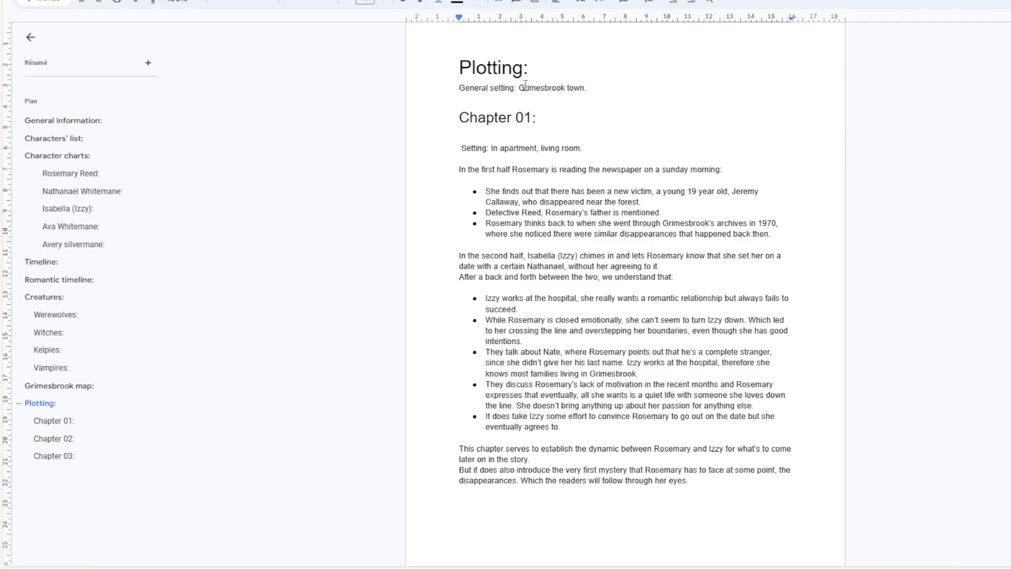
pyautogui.click(501, 193)
pyautogui.click(460, 99)
# Add a "Volume one:" heading in the Titre 1 style between the Plotting title and the general setting line
pyautogui.click(552, 80)
pyautogui.press('Return')
pyautogui.press('Return')
pyautogui.write('V')
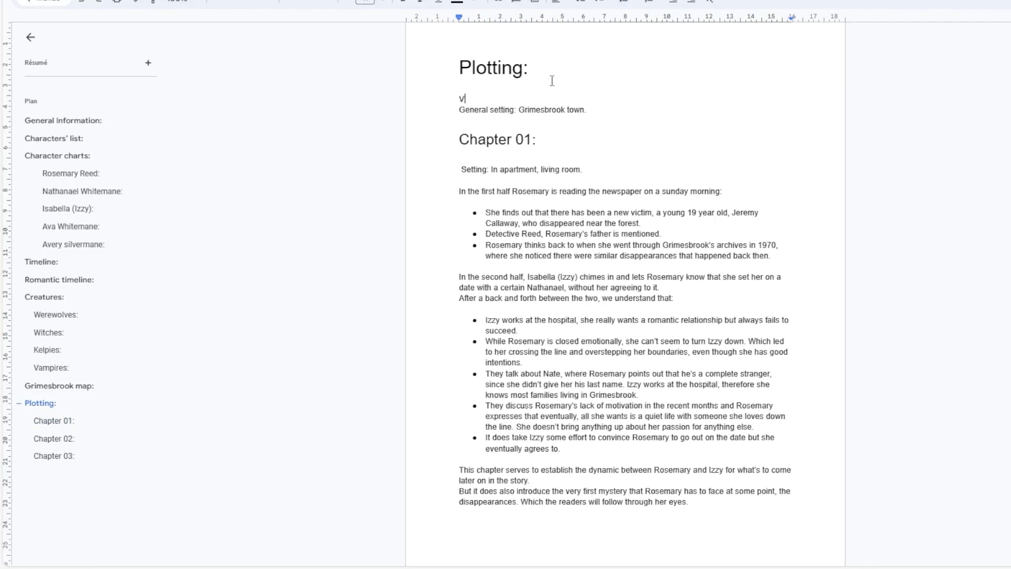
pyautogui.write('olume one:')
pyautogui.moveTo(519, 99); pyautogui.dragTo(457, 99)
pyautogui.click(271, 1)
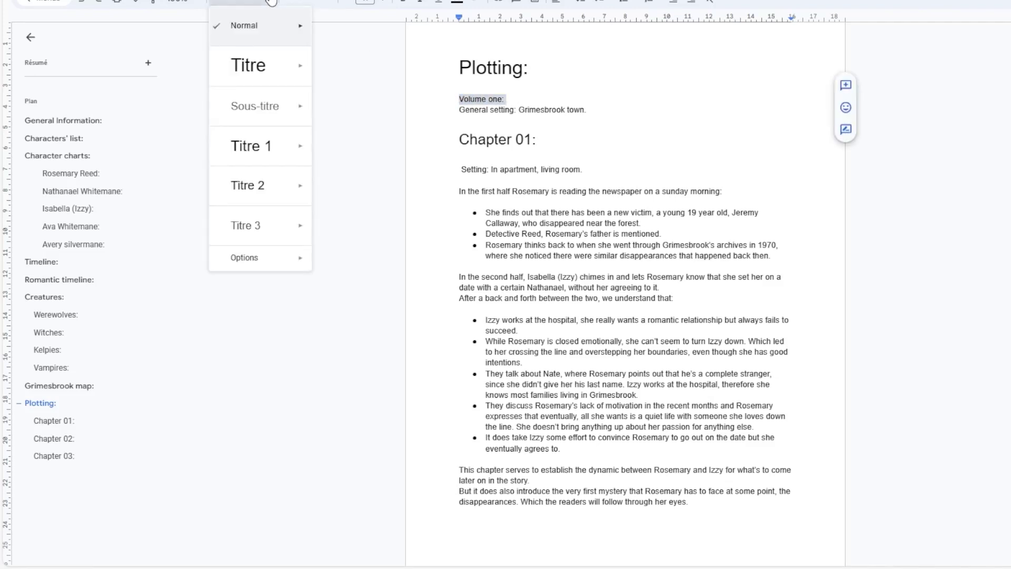
pyautogui.click(257, 146)
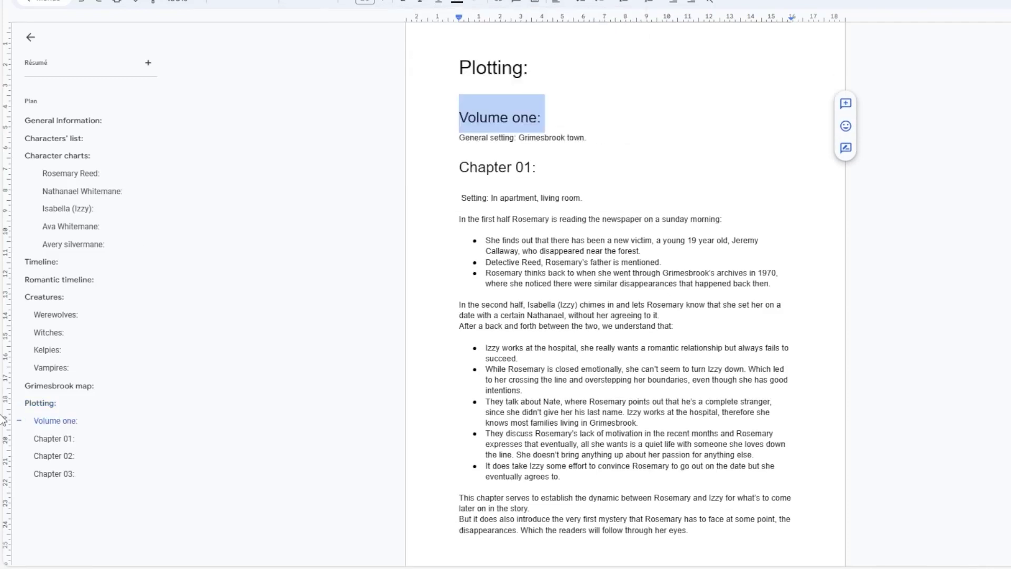
# Demote the Chapter 01, 02 and 03 headings to Titre 2 so they nest under "Volume one:"
pyautogui.click(478, 171)
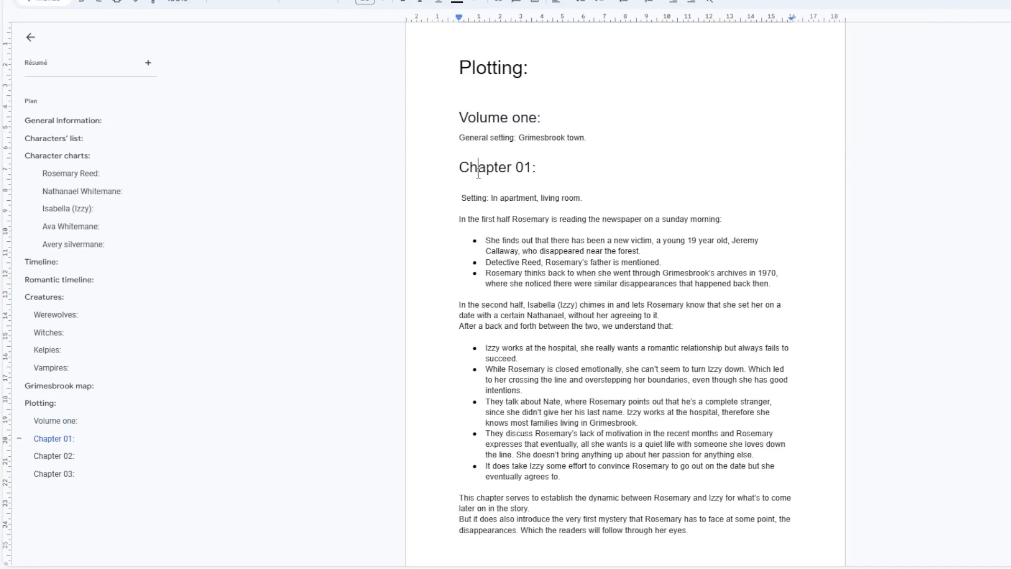
pyautogui.moveTo(459, 167); pyautogui.dragTo(544, 169)
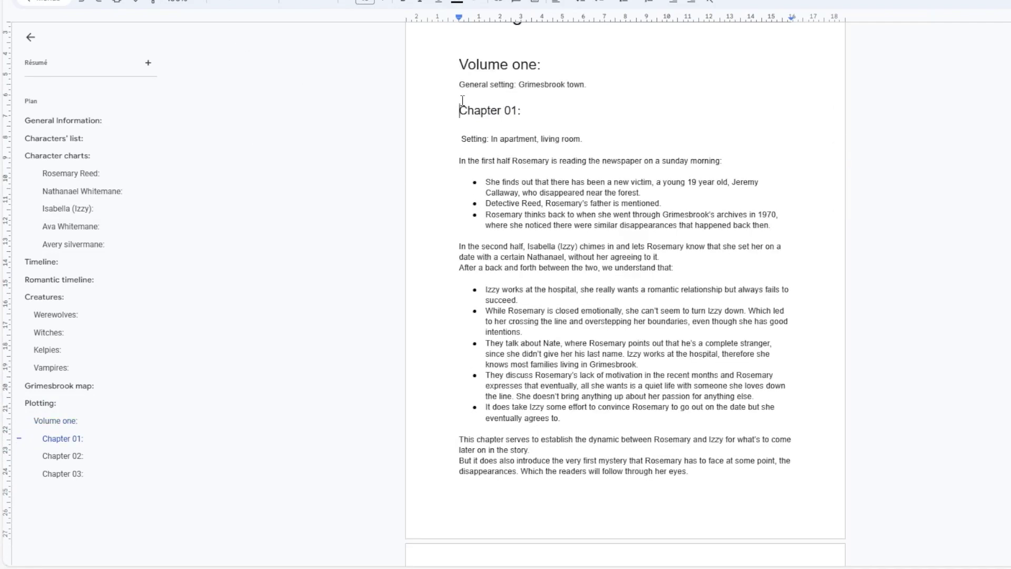
# Review the Chapter 01 notes, covering the setting, the first-half newspaper scene with its bullets, and the closing paragraphs on the chapter's purpose
pyautogui.click(490, 140)
pyautogui.moveTo(490, 140); pyautogui.dragTo(581, 141)
pyautogui.click(581, 141)
pyautogui.moveTo(490, 158); pyautogui.dragTo(731, 163)
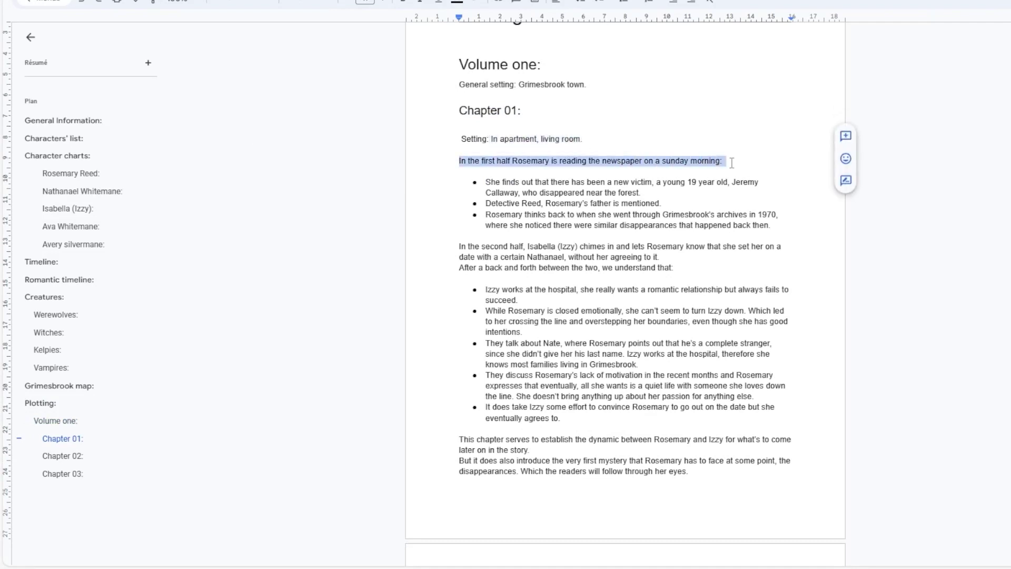
pyautogui.click(732, 163)
pyautogui.moveTo(553, 182); pyautogui.dragTo(706, 226)
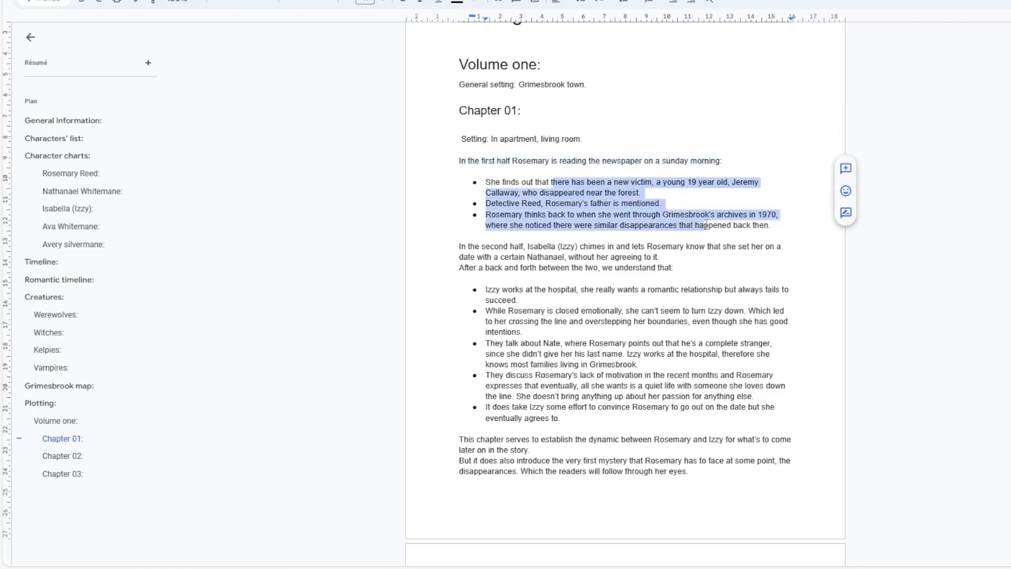
pyautogui.click(705, 225)
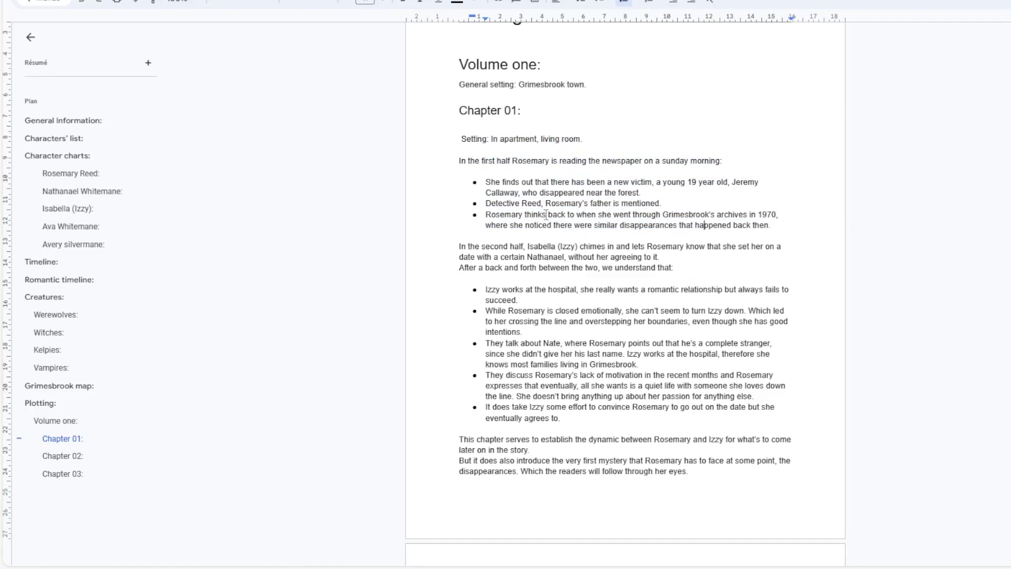
pyautogui.moveTo(546, 214); pyautogui.dragTo(782, 215)
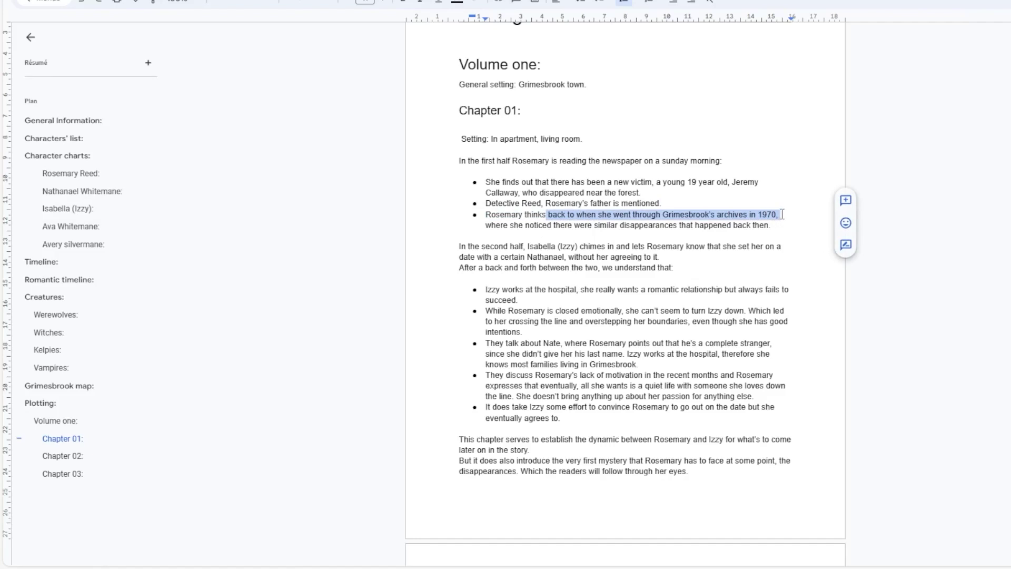
pyautogui.keyDown('shift'); pyautogui.click(776, 223); pyautogui.keyUp('shift')
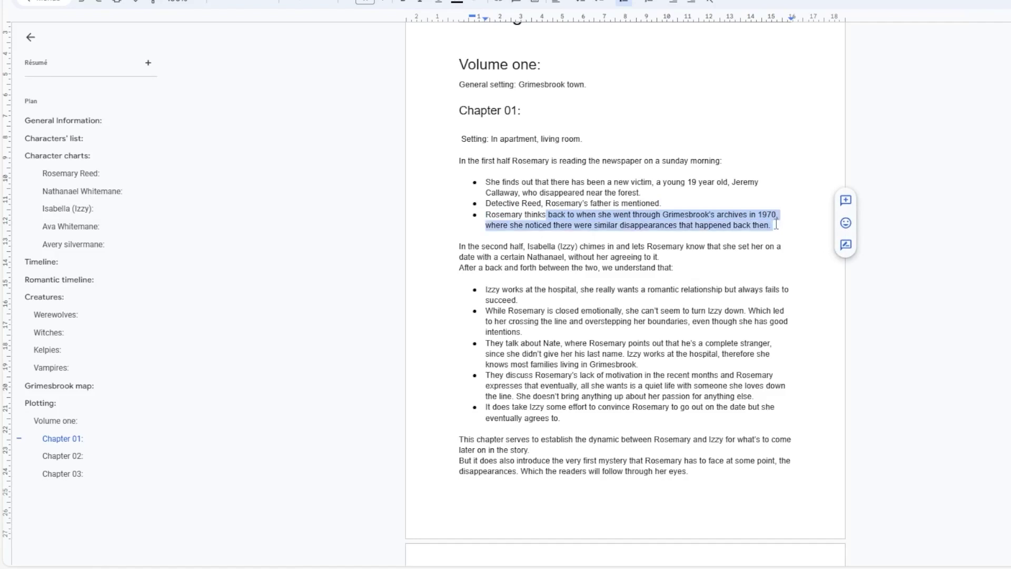
pyautogui.click(776, 225)
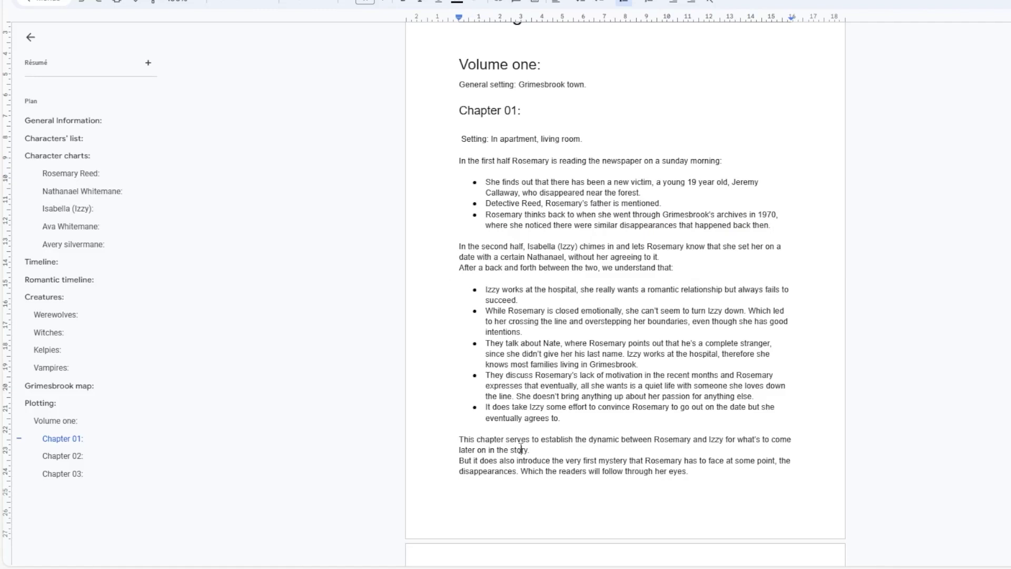
pyautogui.moveTo(480, 439); pyautogui.dragTo(532, 459)
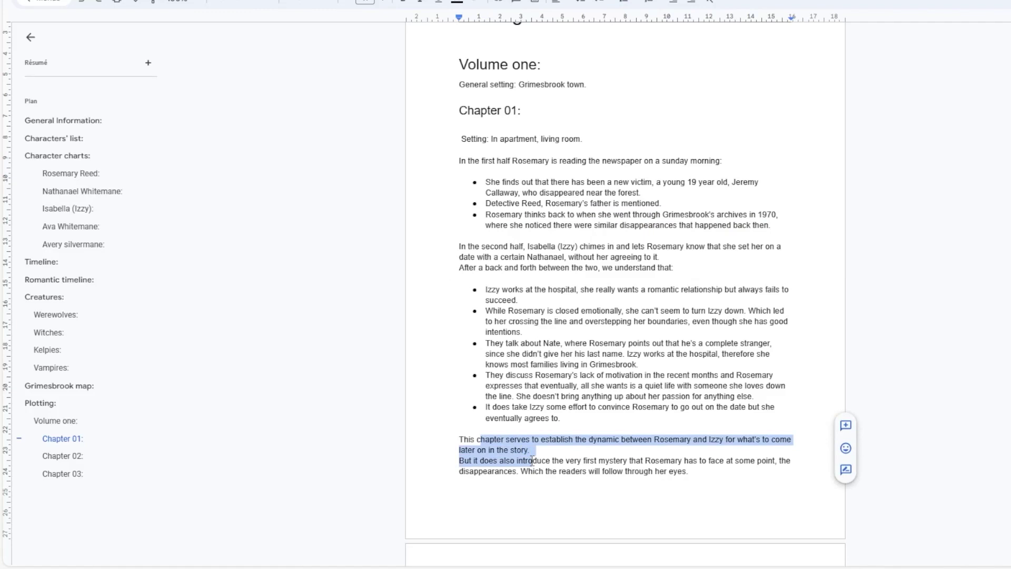
pyautogui.click(533, 460)
pyautogui.moveTo(532, 460); pyautogui.dragTo(612, 460)
pyautogui.click(611, 461)
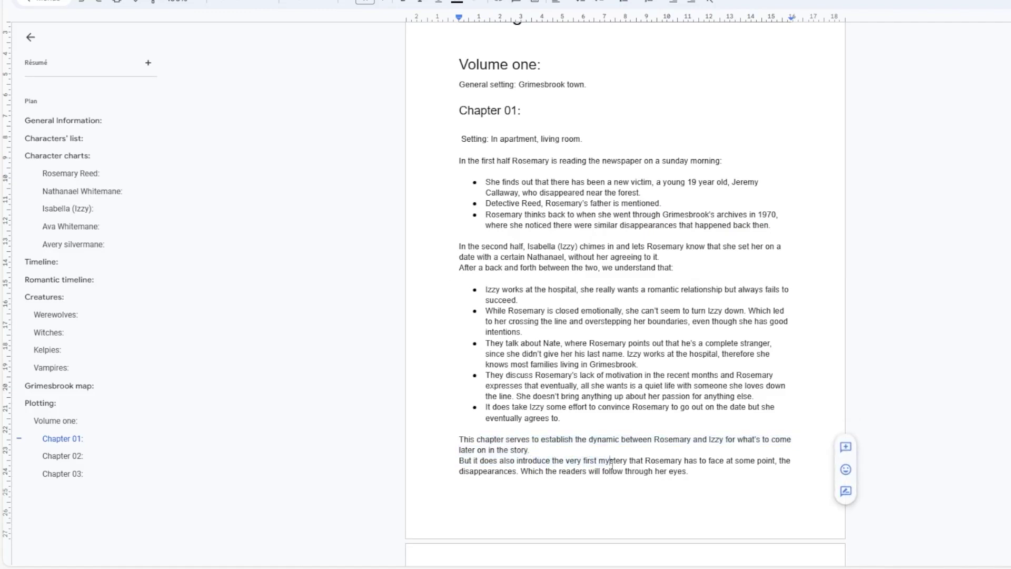